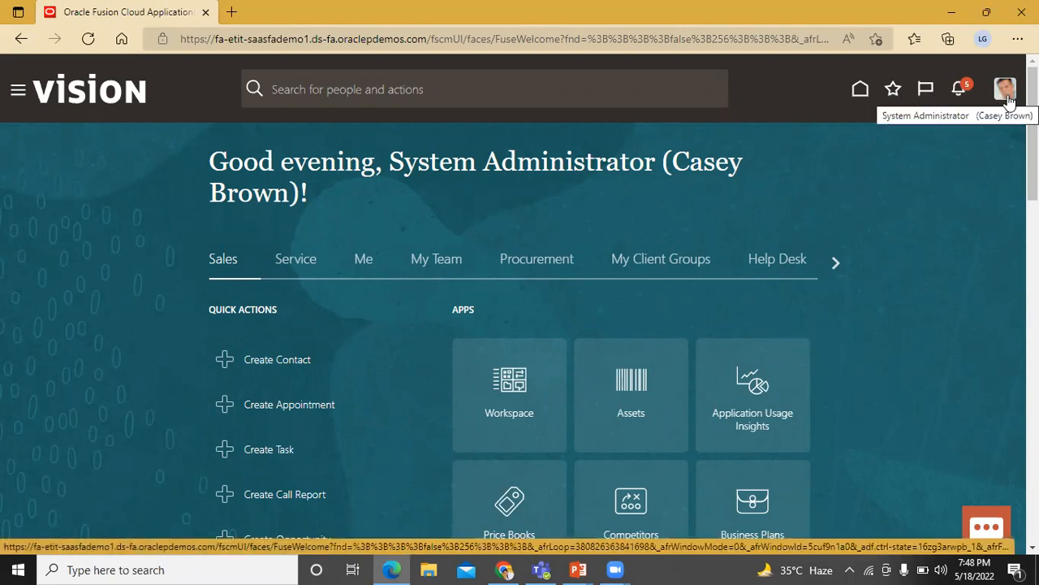
Step: Go to Setup and Maintenance and switch the setup offering to Sales
click(1006, 93)
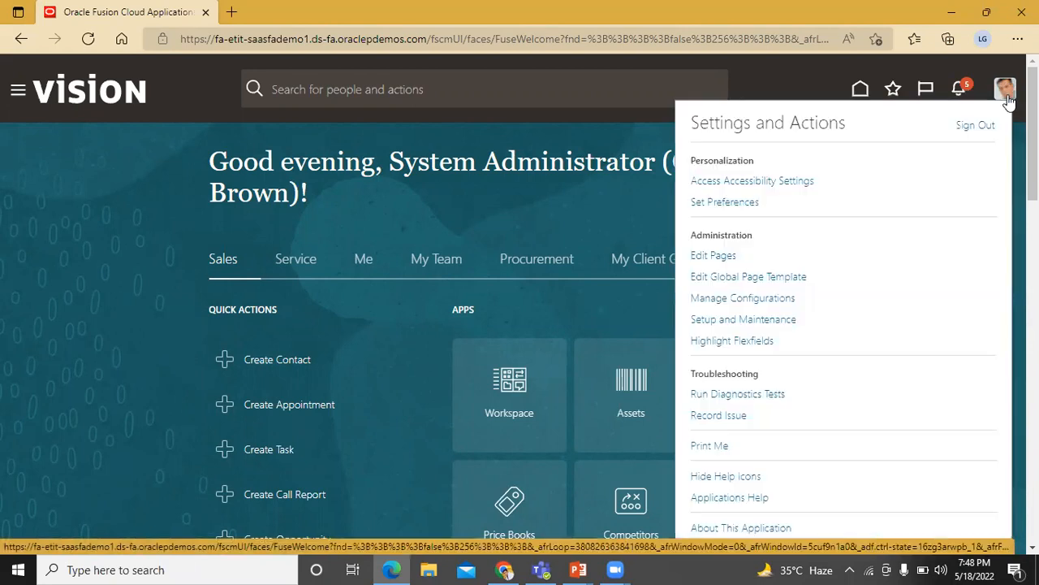
click(786, 320)
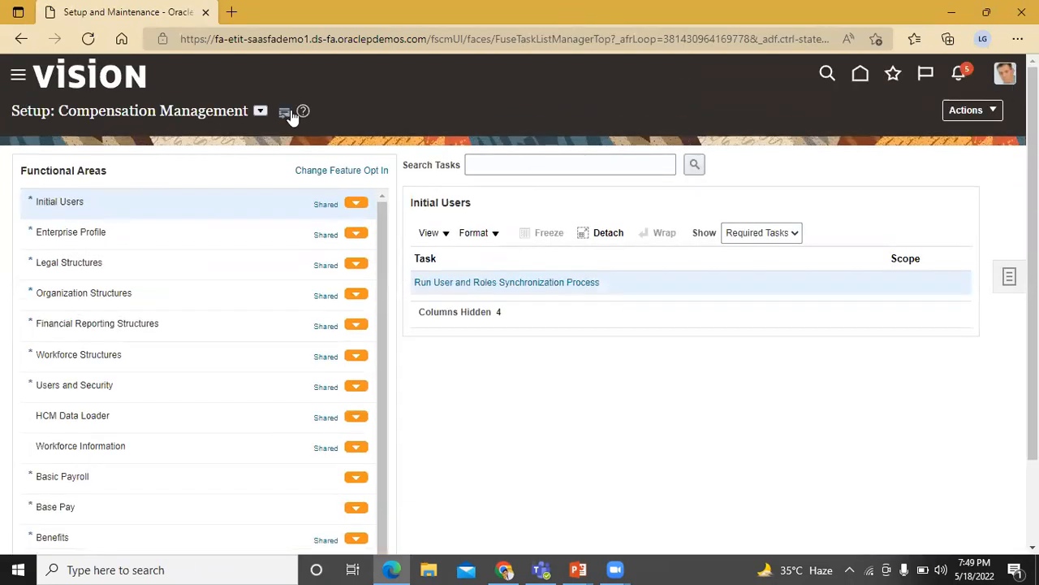
click(260, 111)
drag(510, 158, 509, 261)
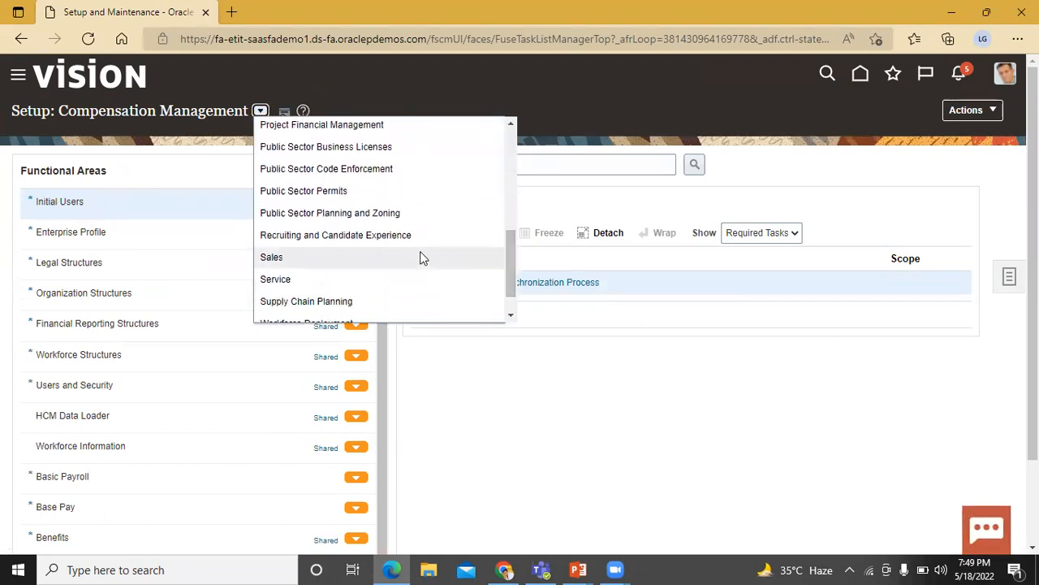
click(420, 257)
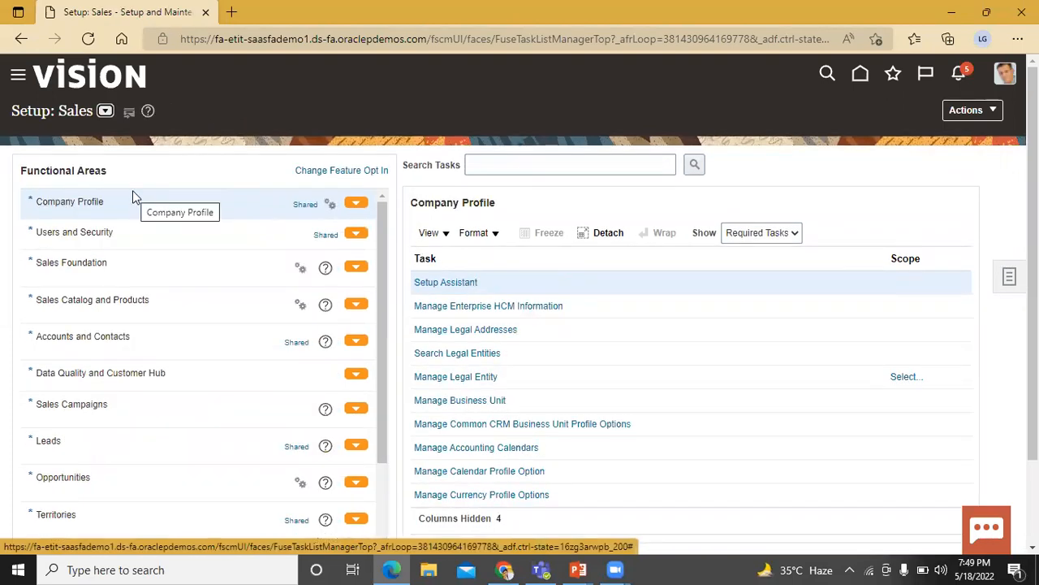
Step: Show all tasks for the Opportunities functional area and open Manage Sales Task Templates
click(129, 481)
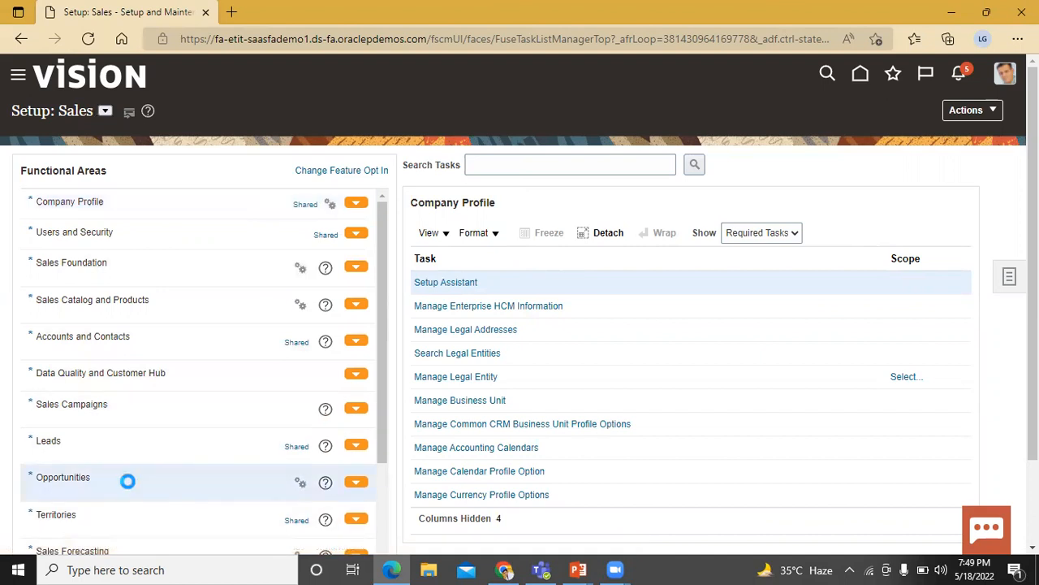
click(792, 235)
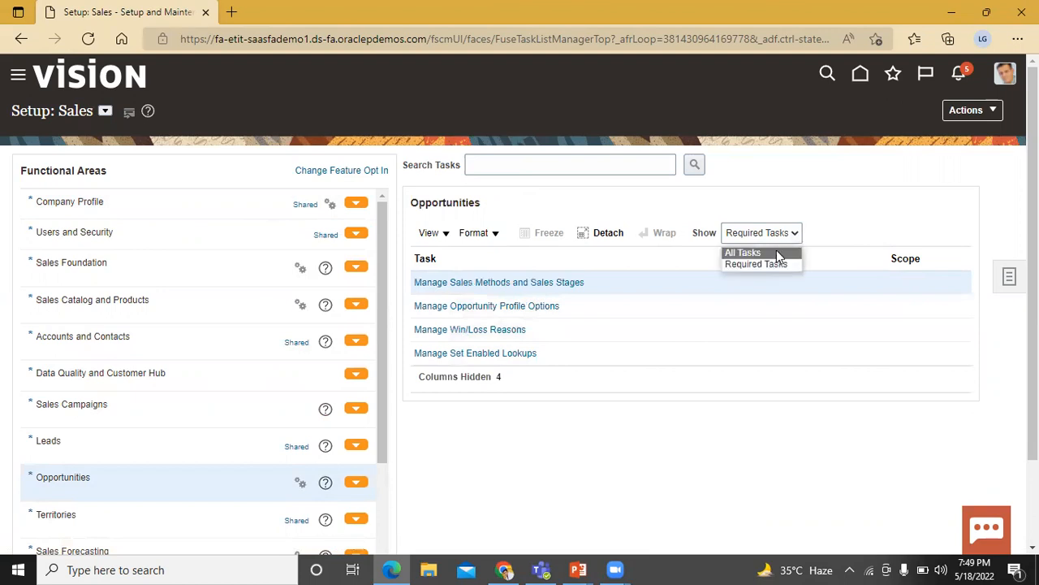
click(773, 252)
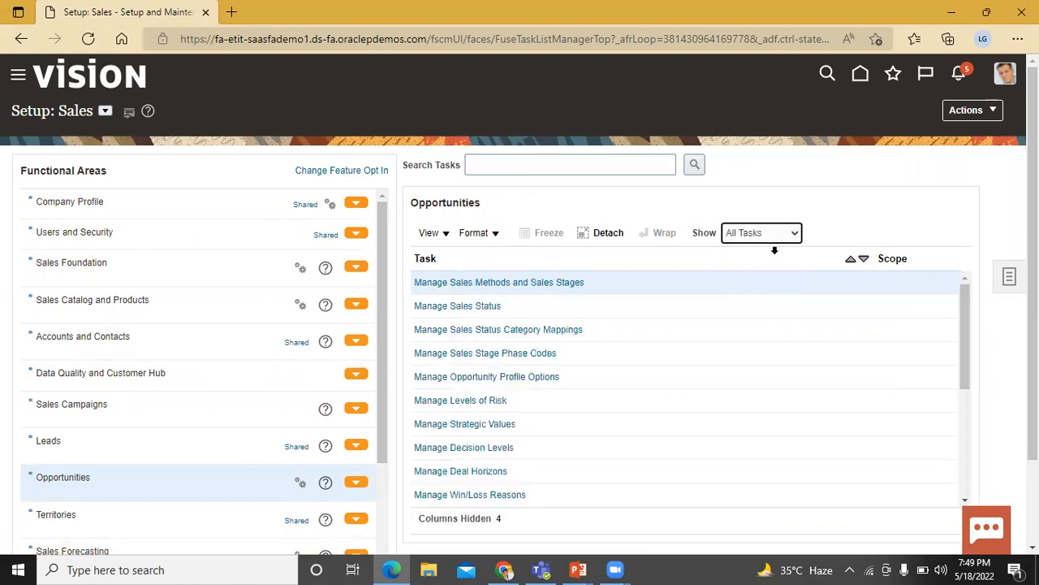
drag(963, 325, 953, 436)
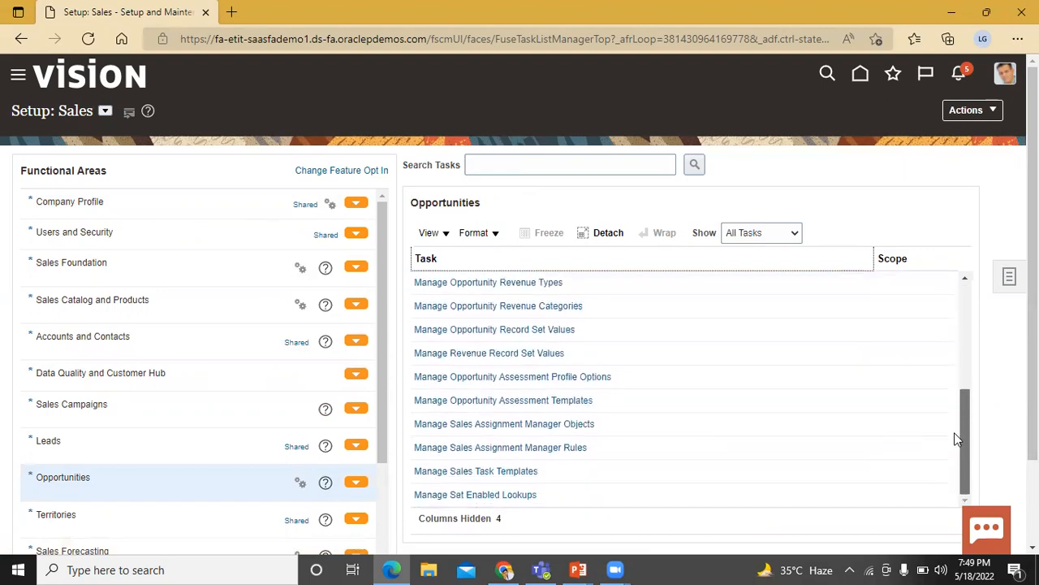
click(475, 477)
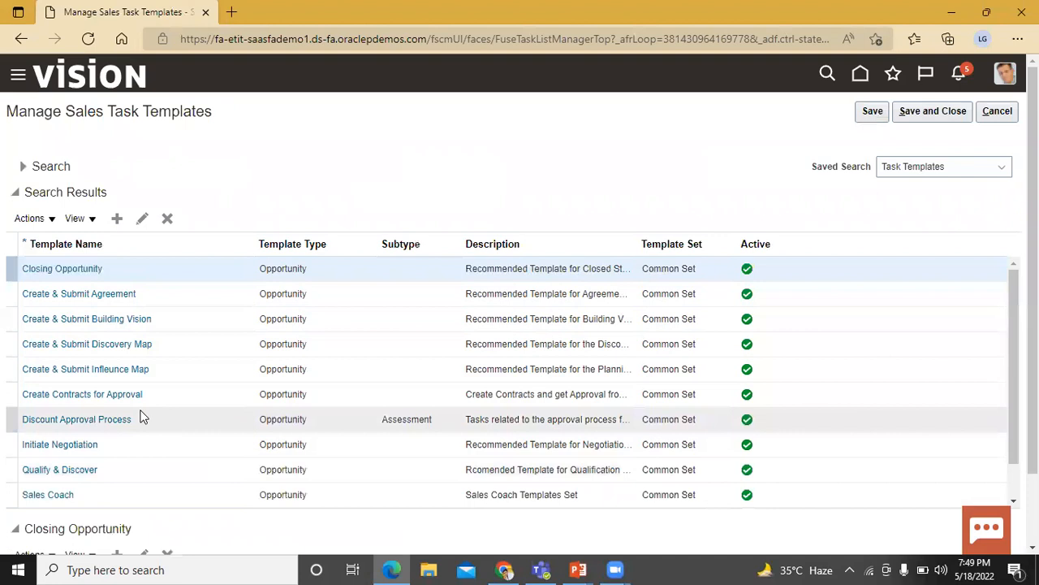
Step: Start a new task template named "Opportunity Sales Template" with the description "Opportunity Sales Template Set"
scroll(147, 431, down, 3)
scroll(156, 394, up, 5)
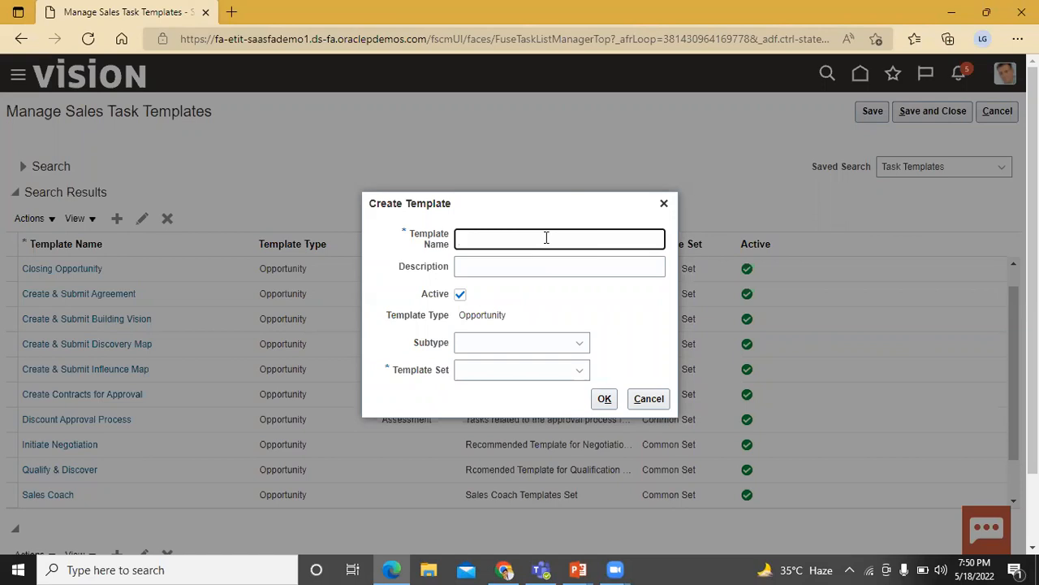
text(Opportunity Sales Template)
click(517, 269)
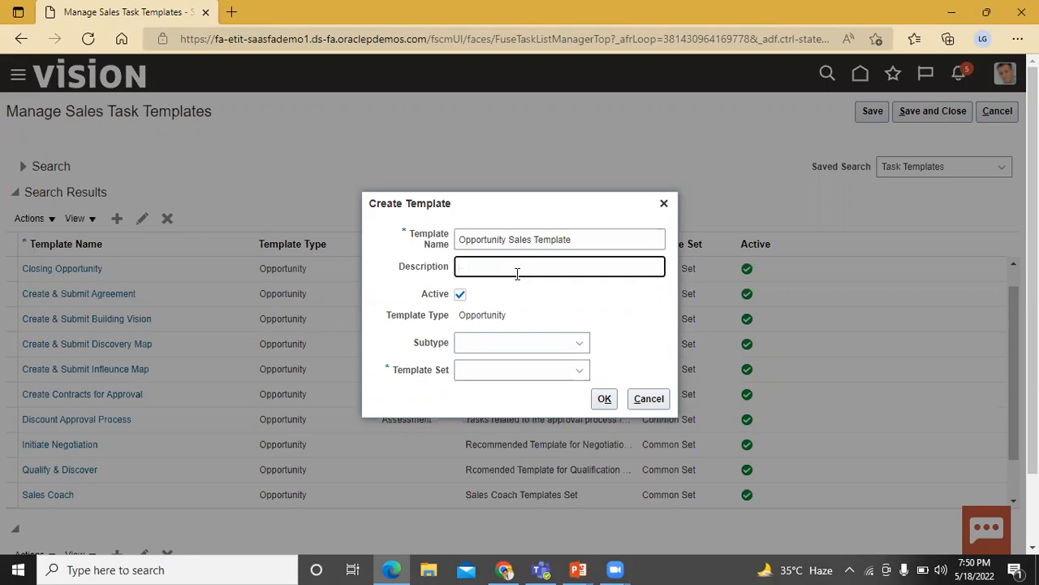
text(Opportunity Sales Template Set)
click(607, 316)
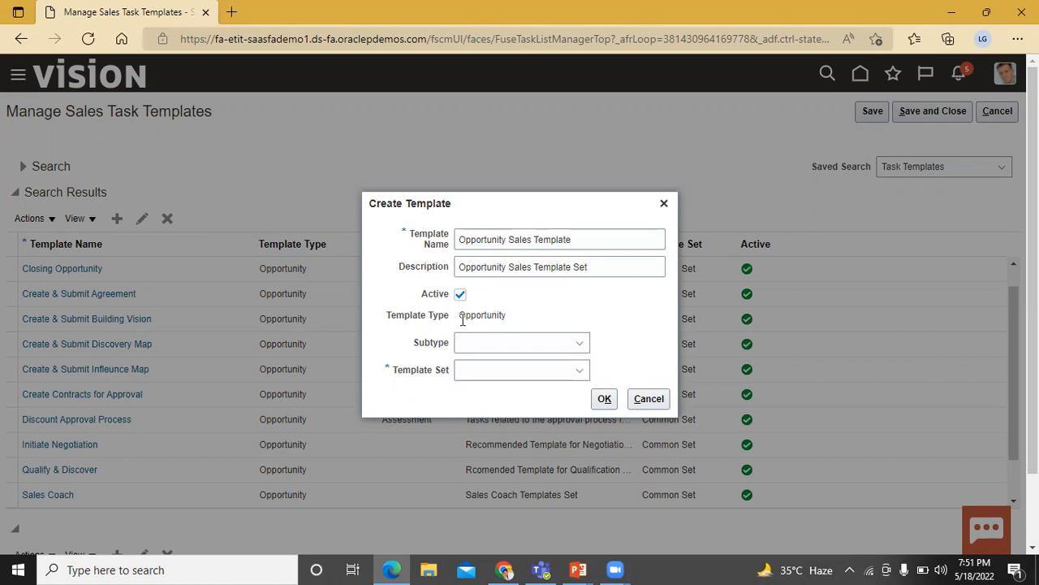
drag(464, 319, 510, 317)
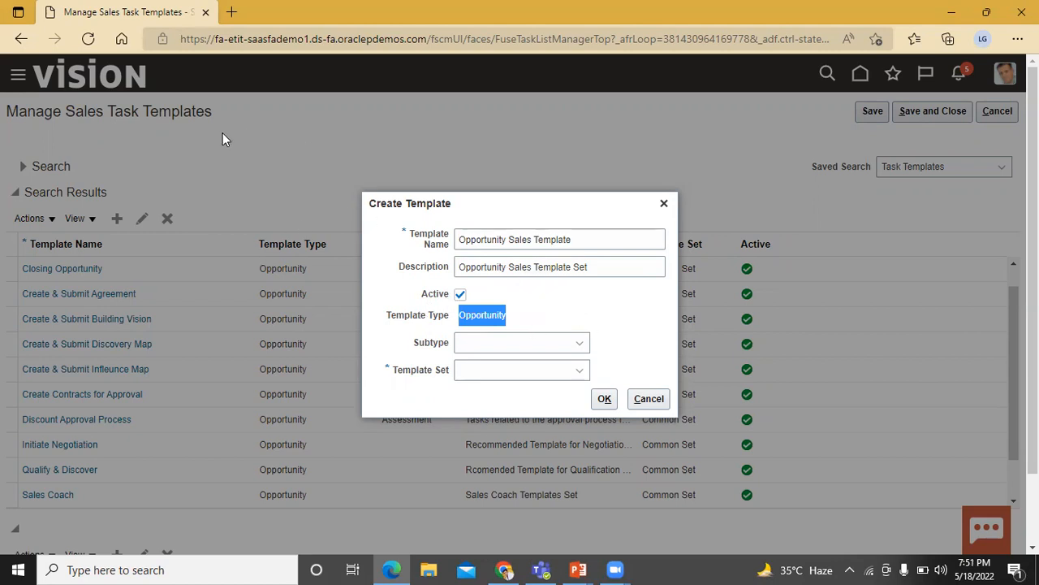
click(513, 313)
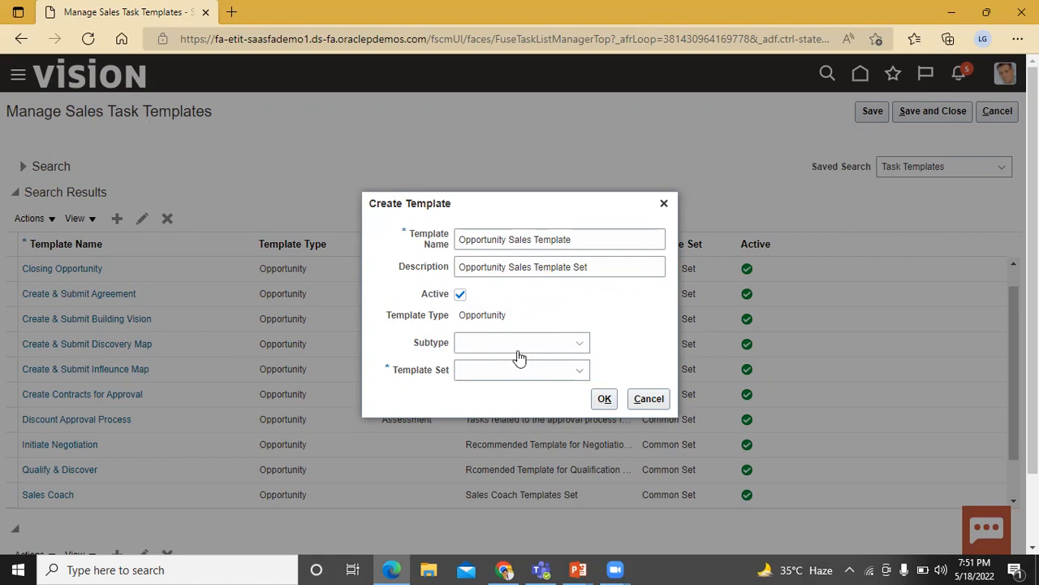
click(579, 342)
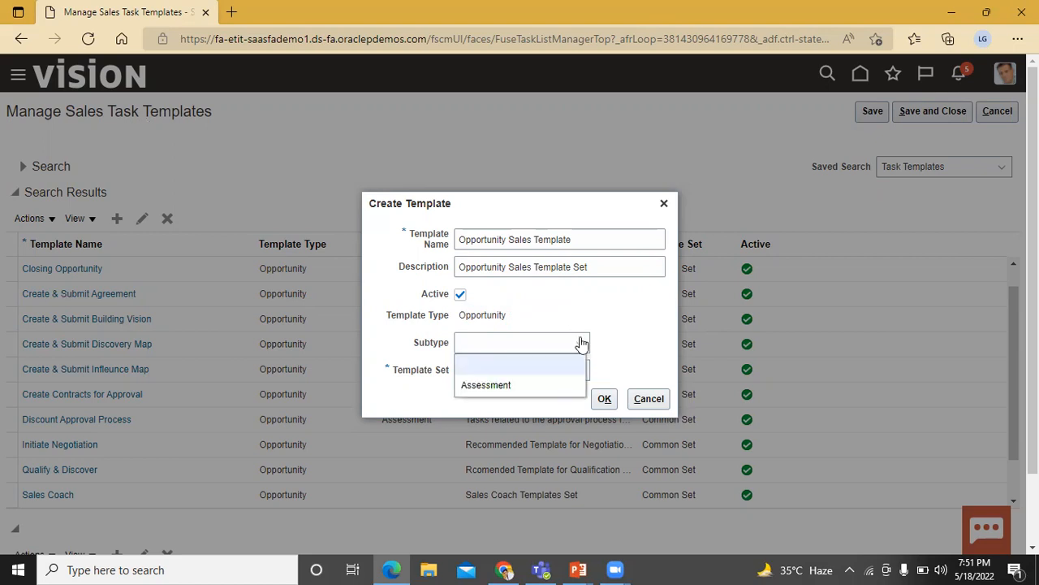
click(622, 318)
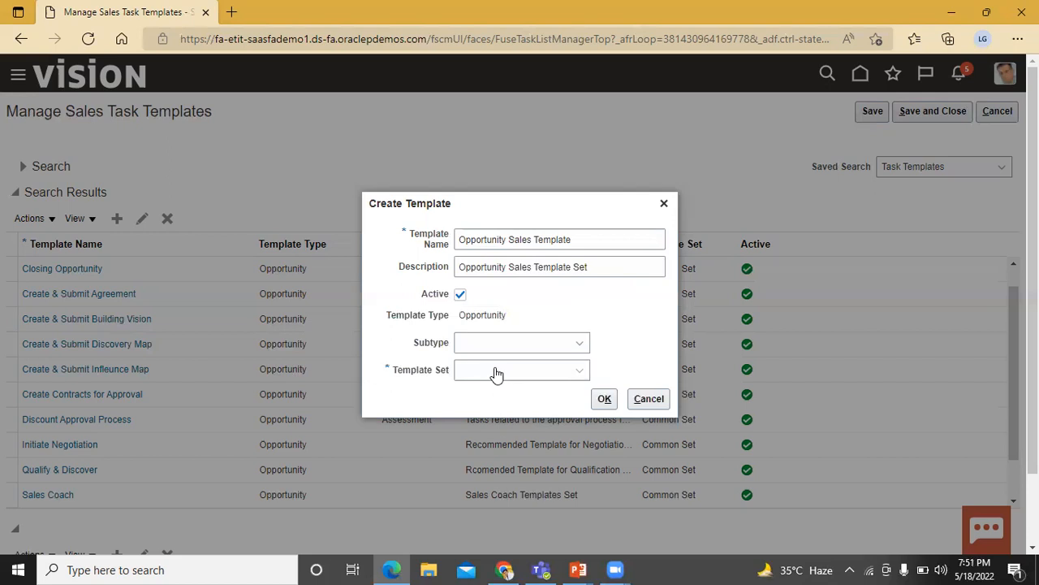
Step: Assign the new template to the Common Set template set and confirm its creation
click(551, 376)
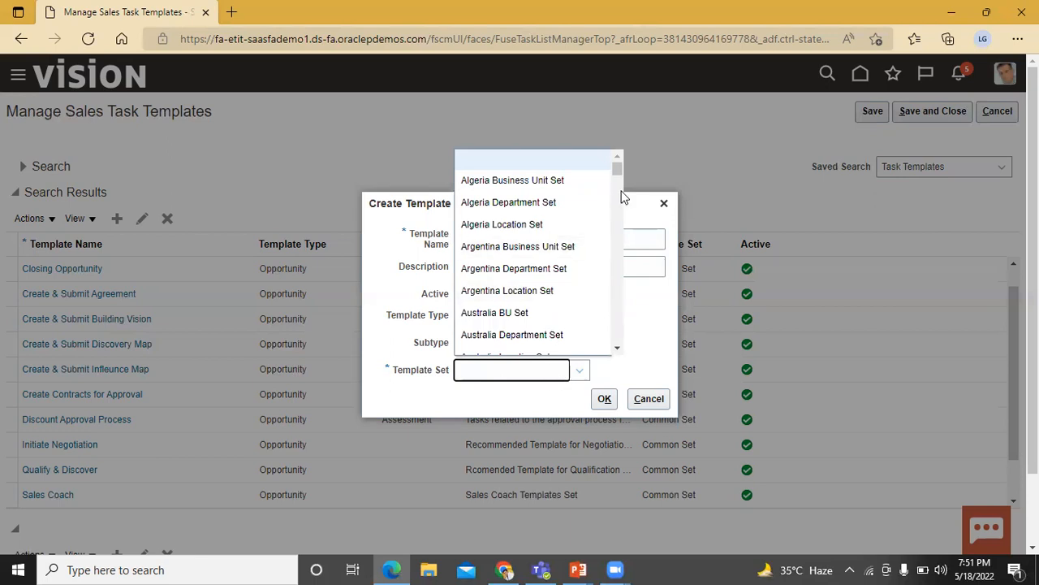
drag(619, 169, 619, 196)
click(583, 168)
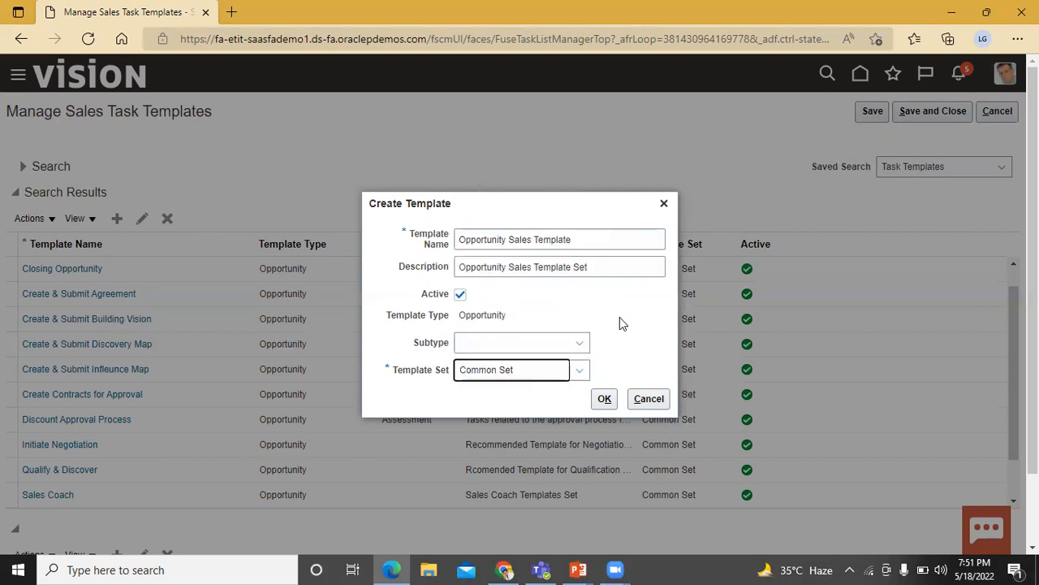
click(605, 399)
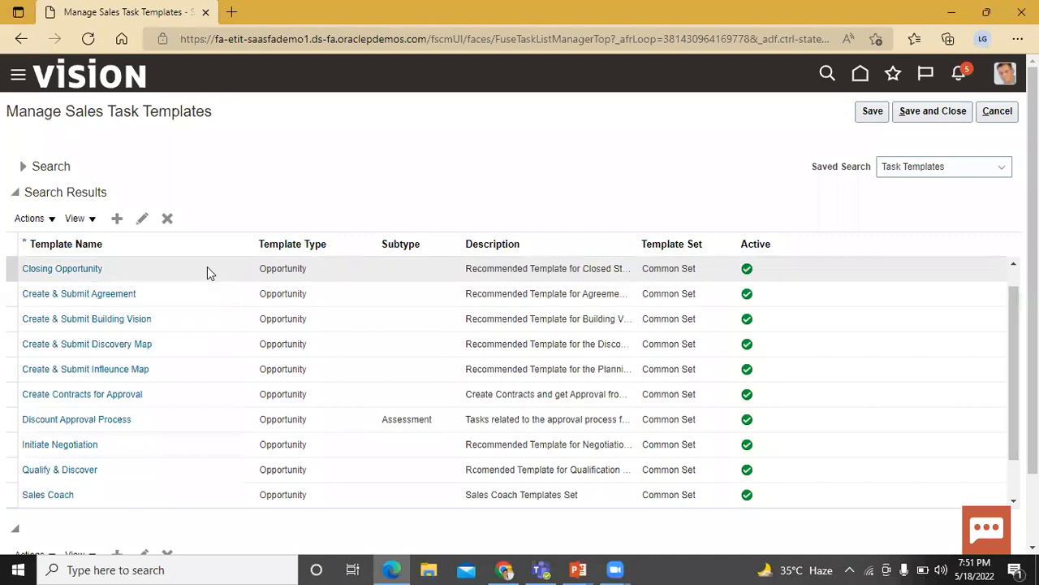
Step: Add a task to the Opportunity Sales Template with the subject "Check Service Request"
scroll(207, 266, down, 3)
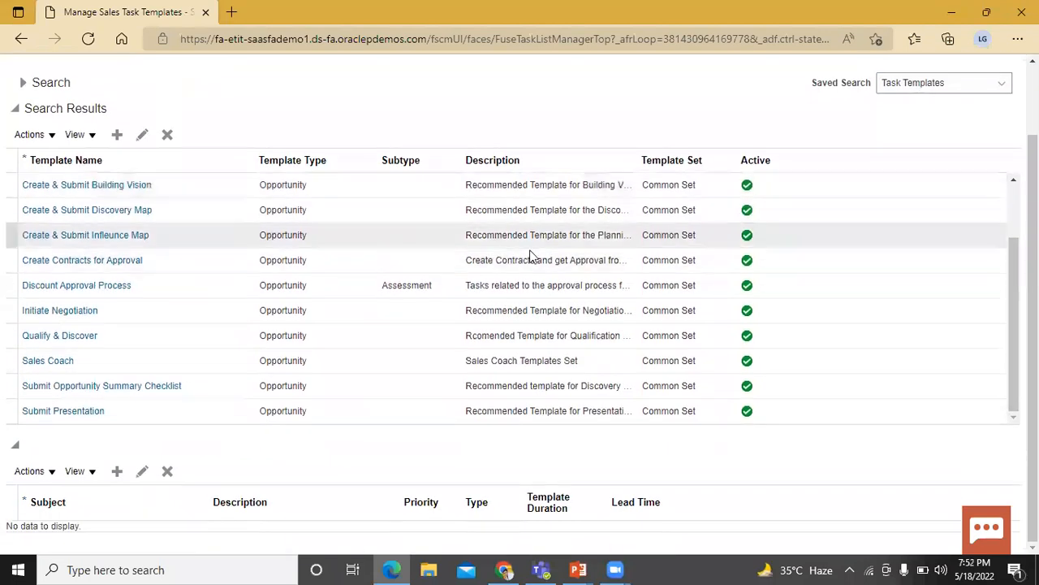
drag(1010, 260, 1000, 216)
scroll(147, 313, up, 3)
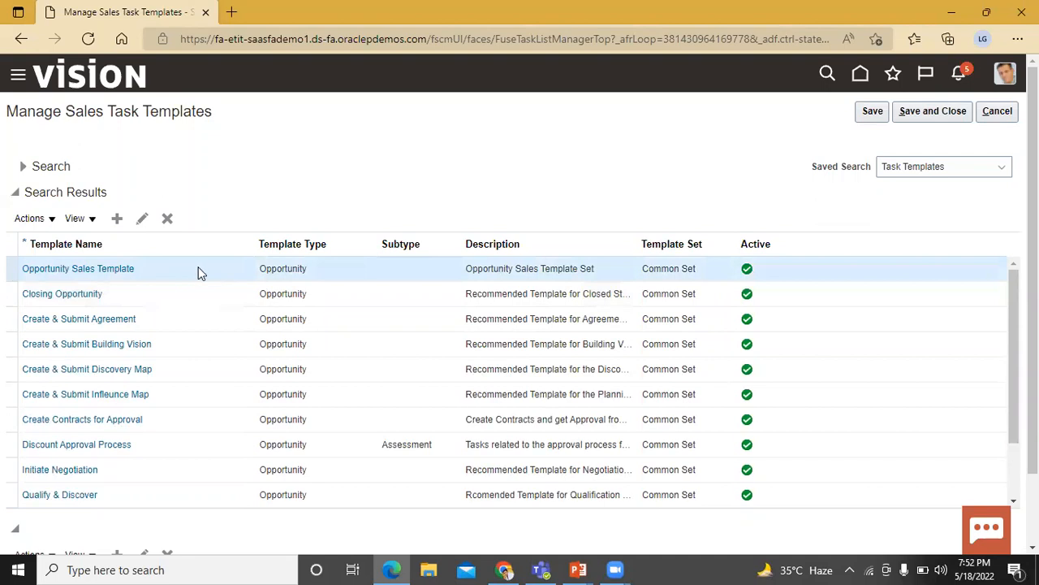
scroll(238, 287, down, 3)
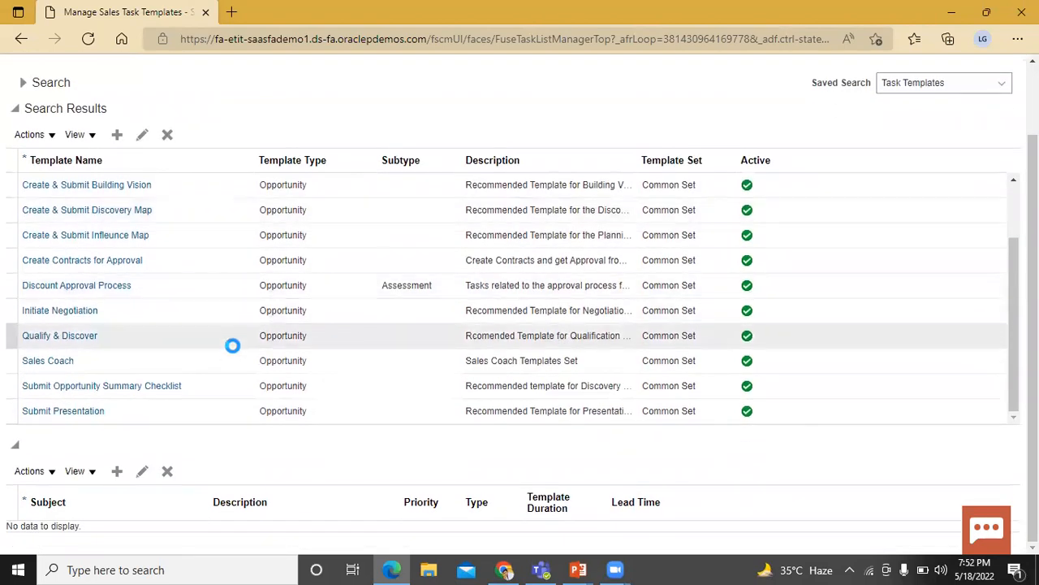
scroll(193, 204, up, 3)
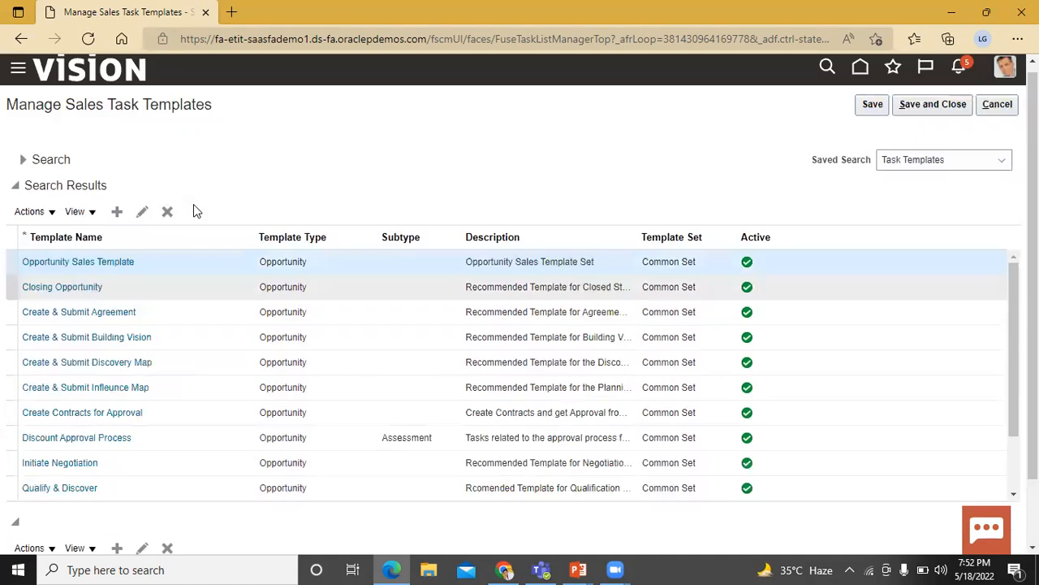
scroll(171, 294, down, 3)
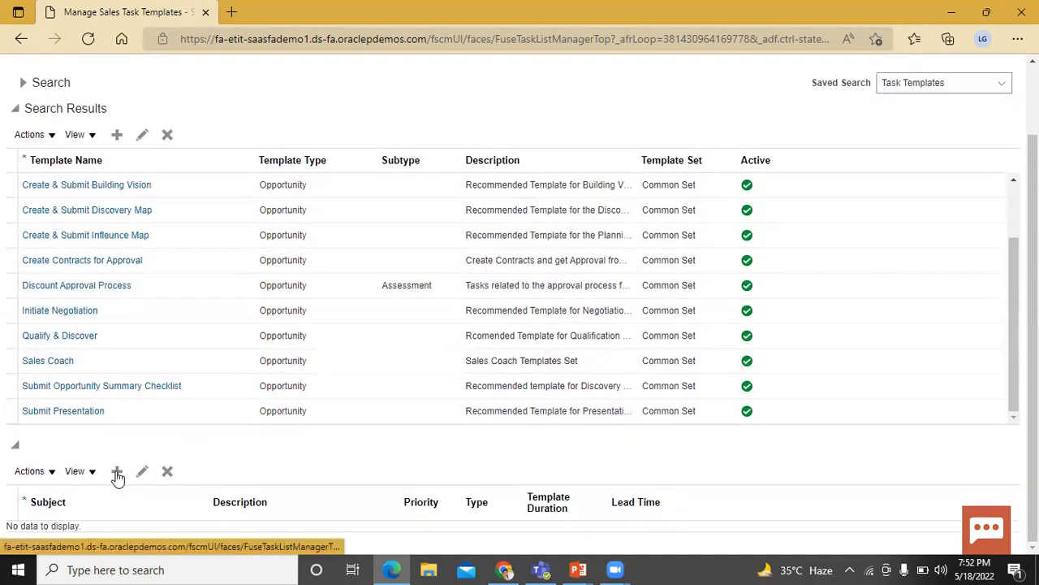
click(117, 474)
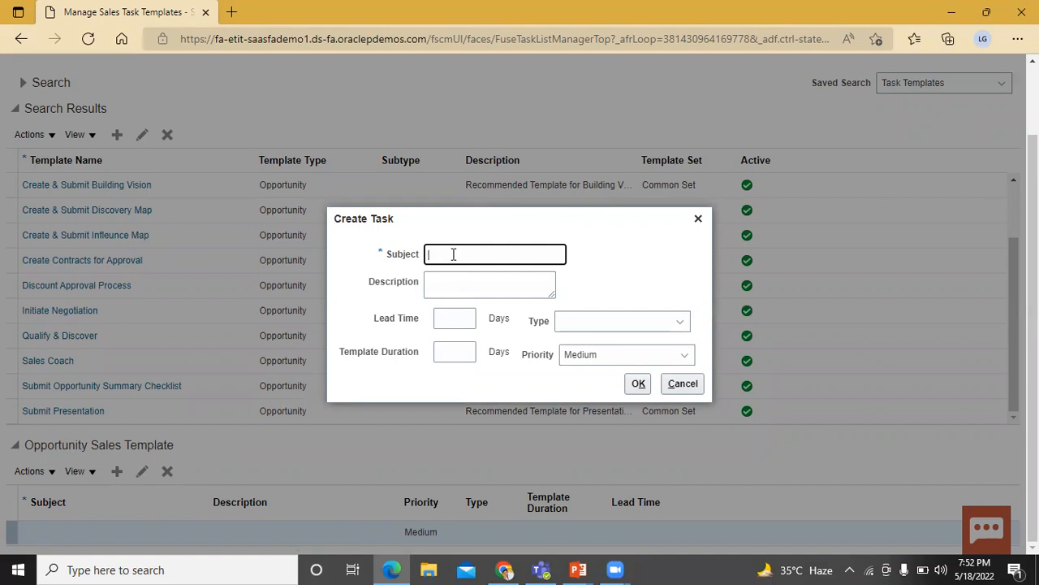
text(Check Service Request)
Step: Copy the task's subject into its description and extend it to "Check Service Request Set"
click(459, 281)
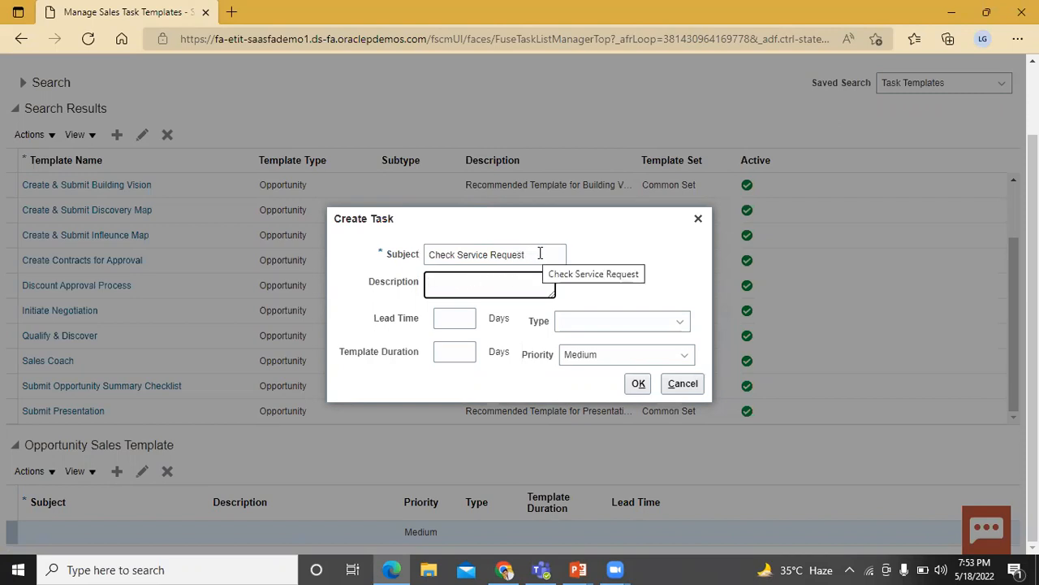
click(605, 269)
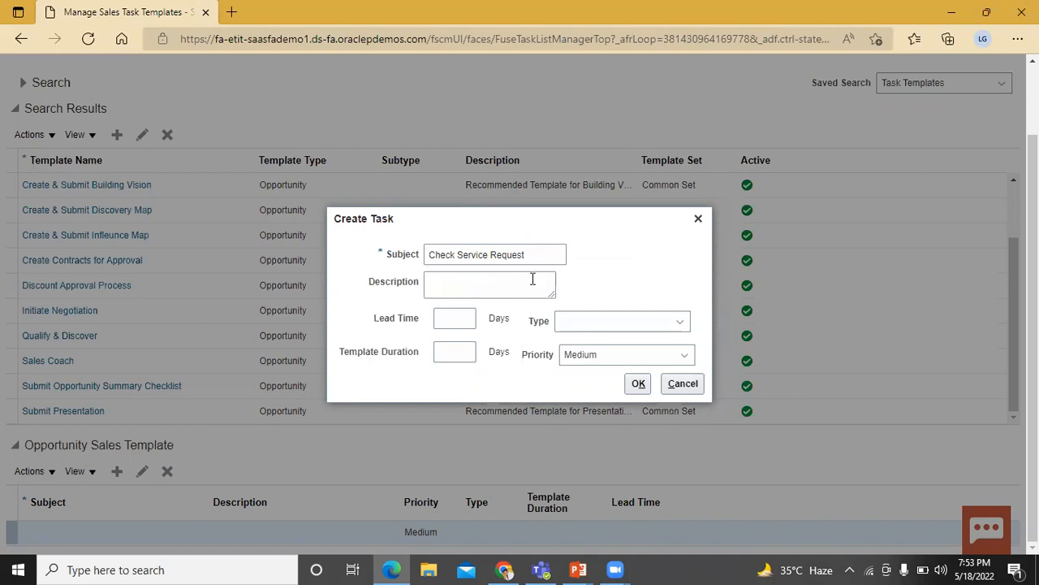
drag(535, 256, 380, 265)
key(ctrl+c)
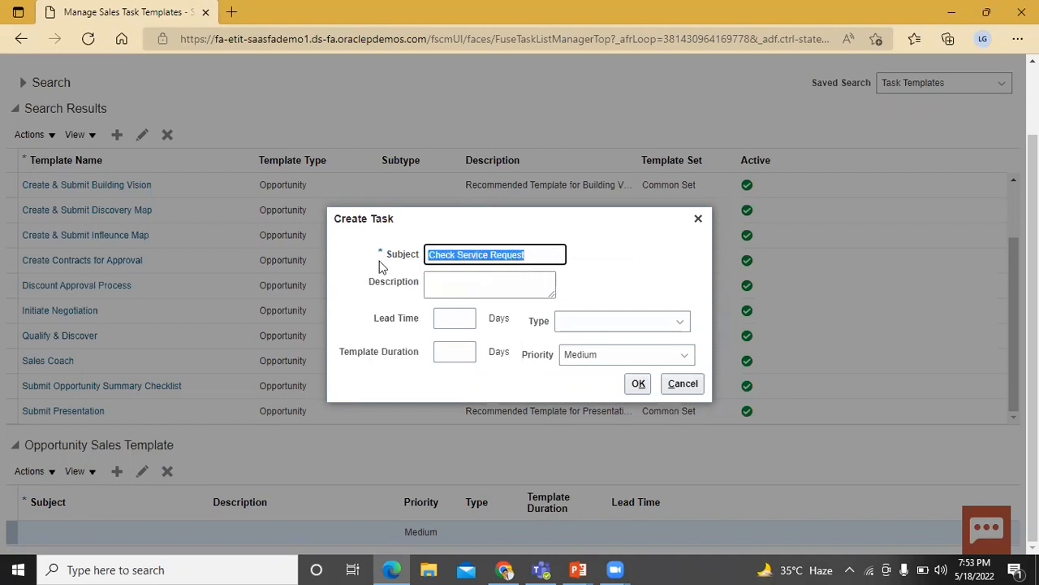
click(491, 281)
key(ctrl+v)
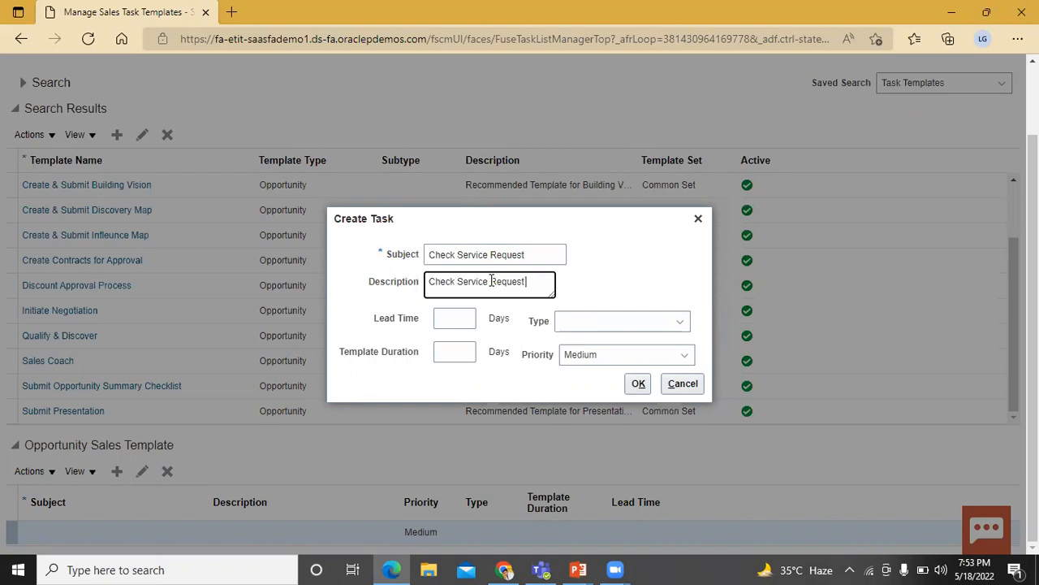
text(Set)
click(613, 293)
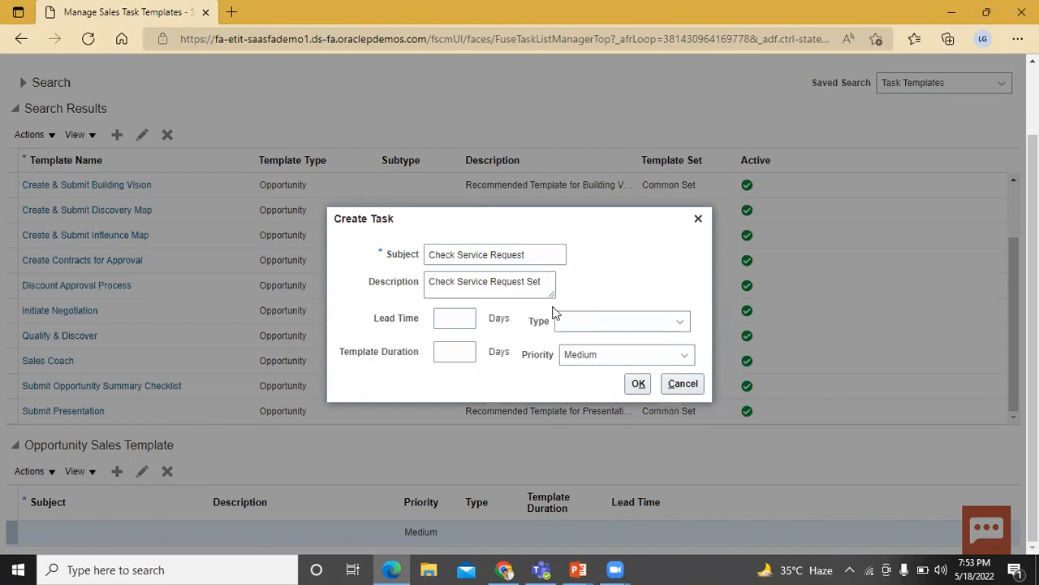
Step: Set the task's lead time to 2 days, its type to E-mail and its template duration to 3 days
click(452, 316)
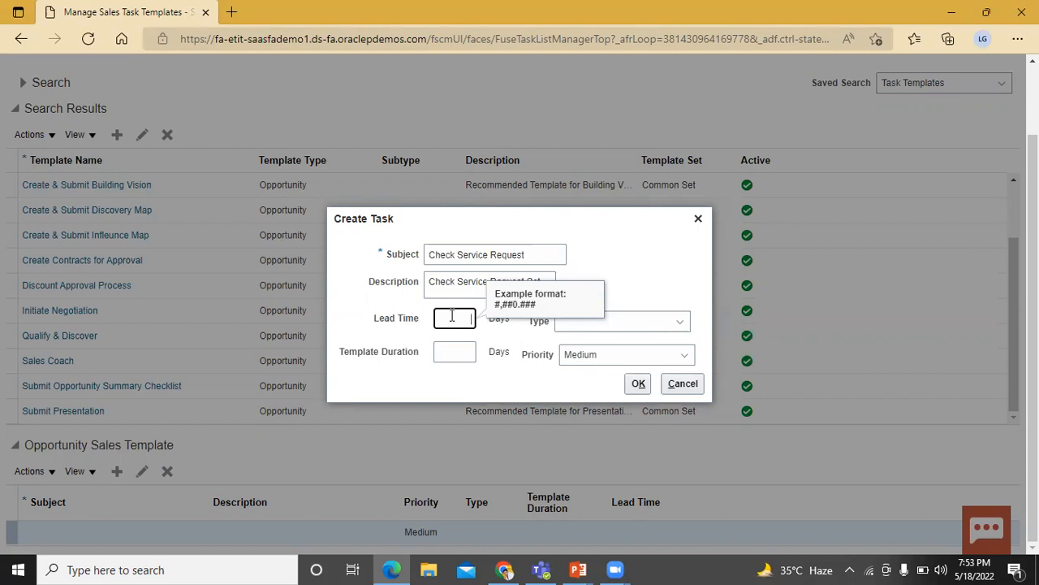
text(2)
click(651, 320)
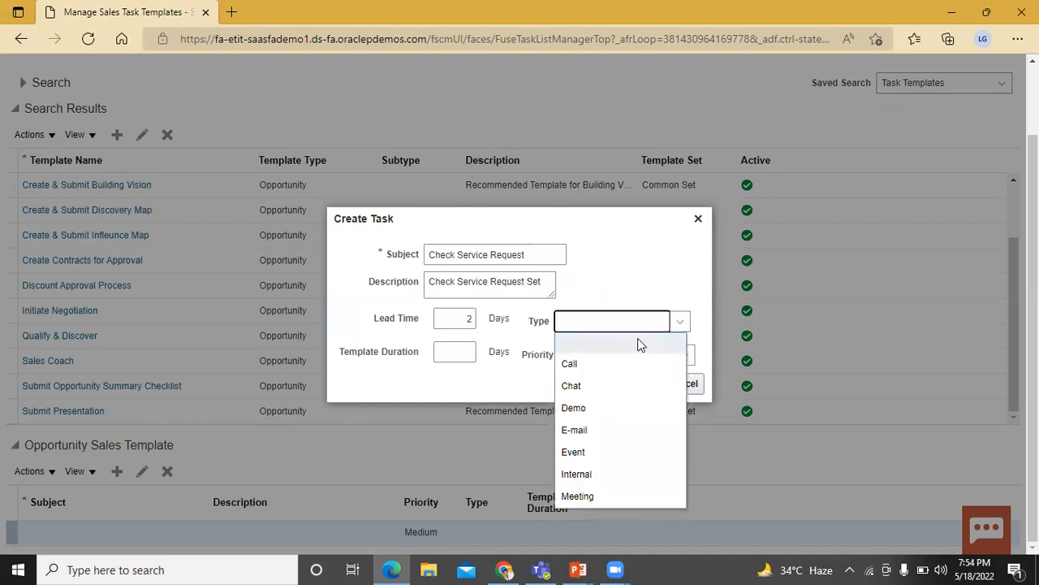
click(614, 431)
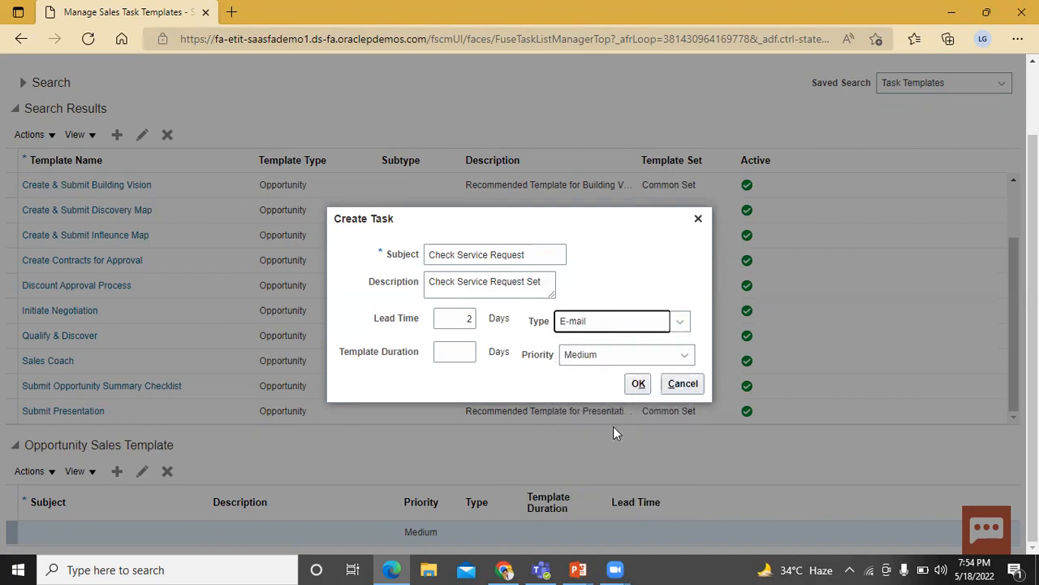
click(459, 351)
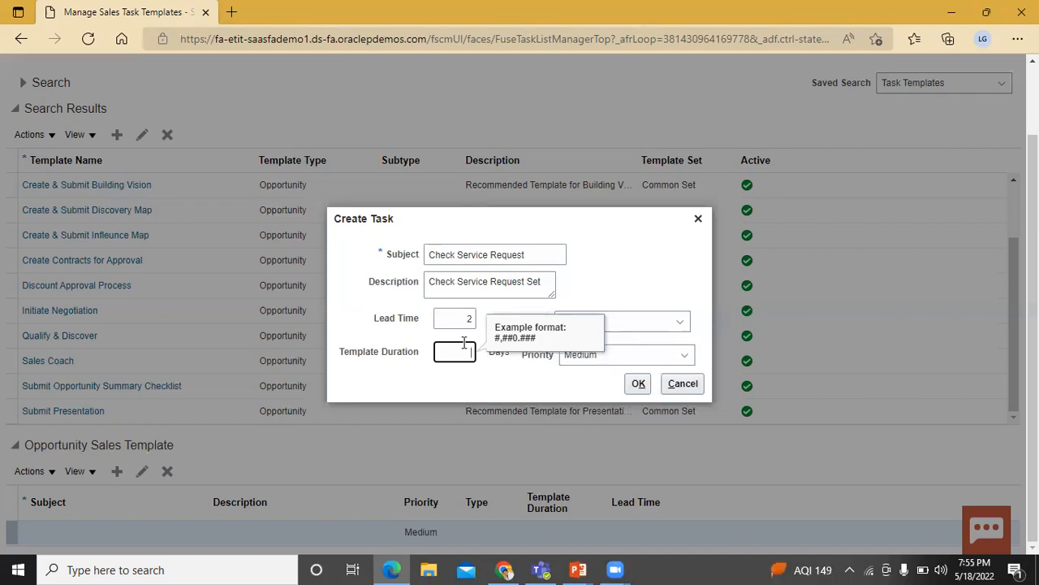
text(3)
click(514, 375)
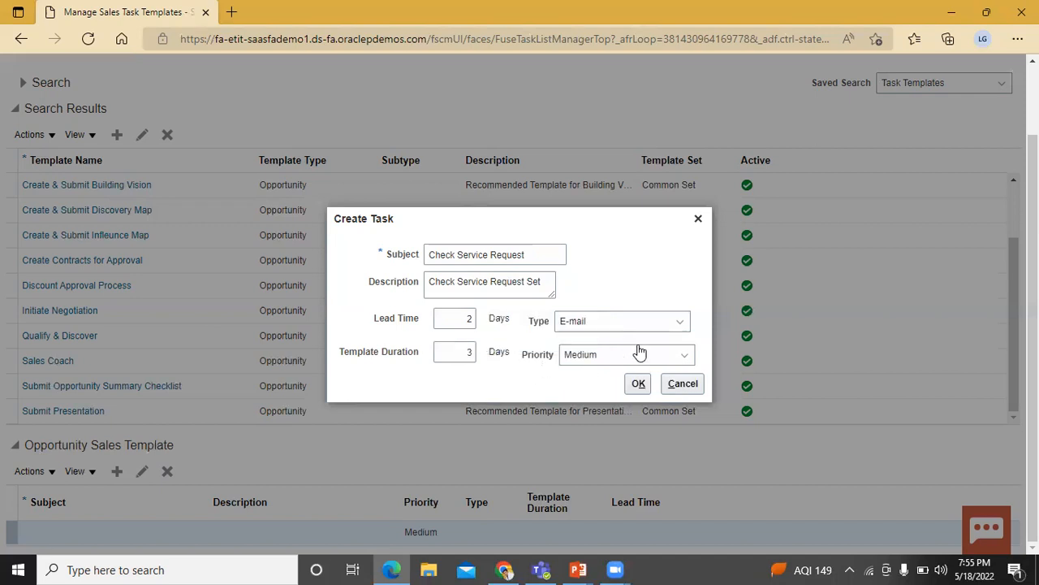
Step: Set the task's priority to Medium, confirm it, and save and close the sales task templates
click(663, 359)
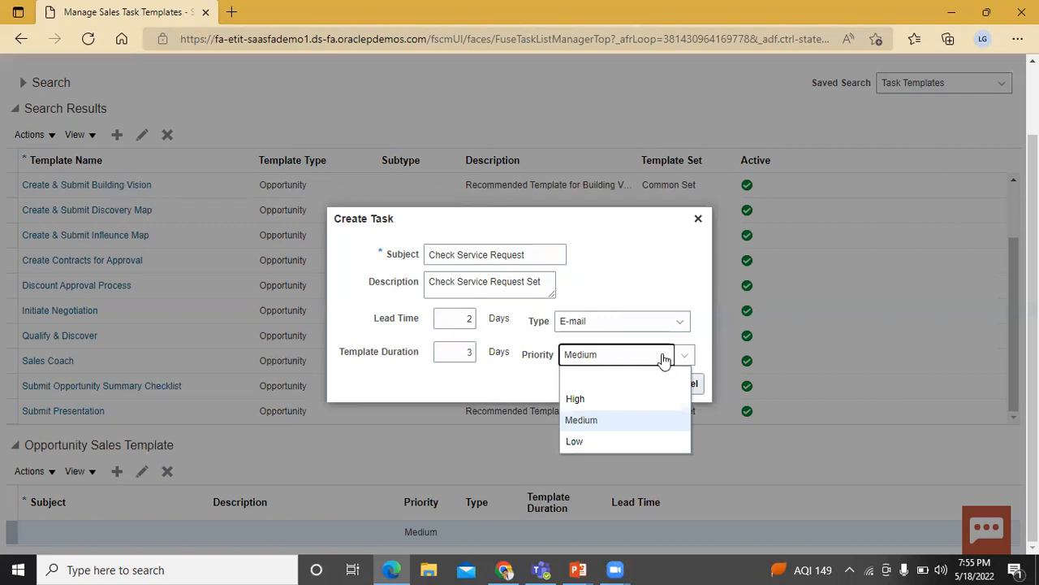
click(593, 423)
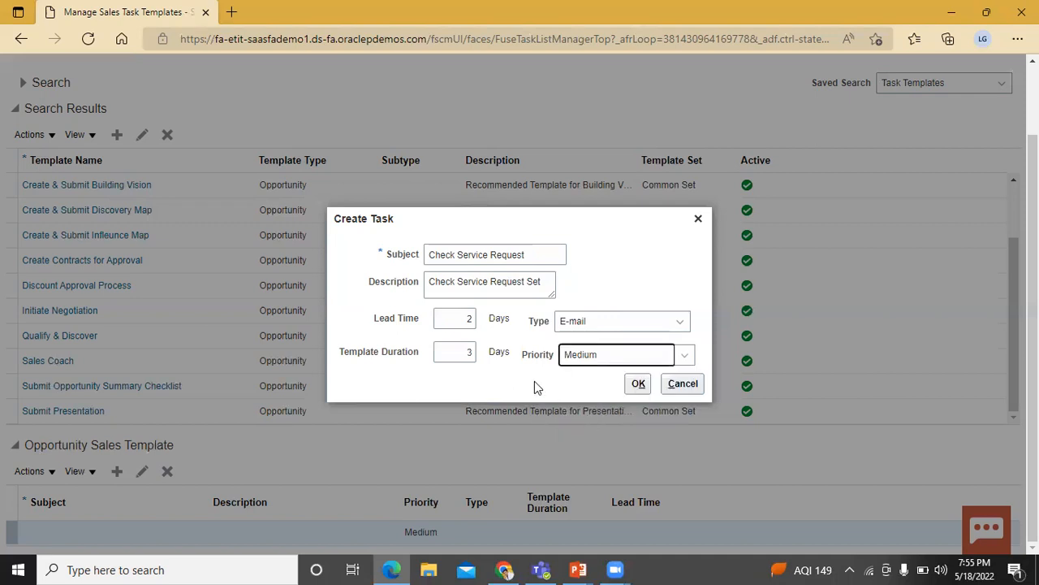
click(639, 383)
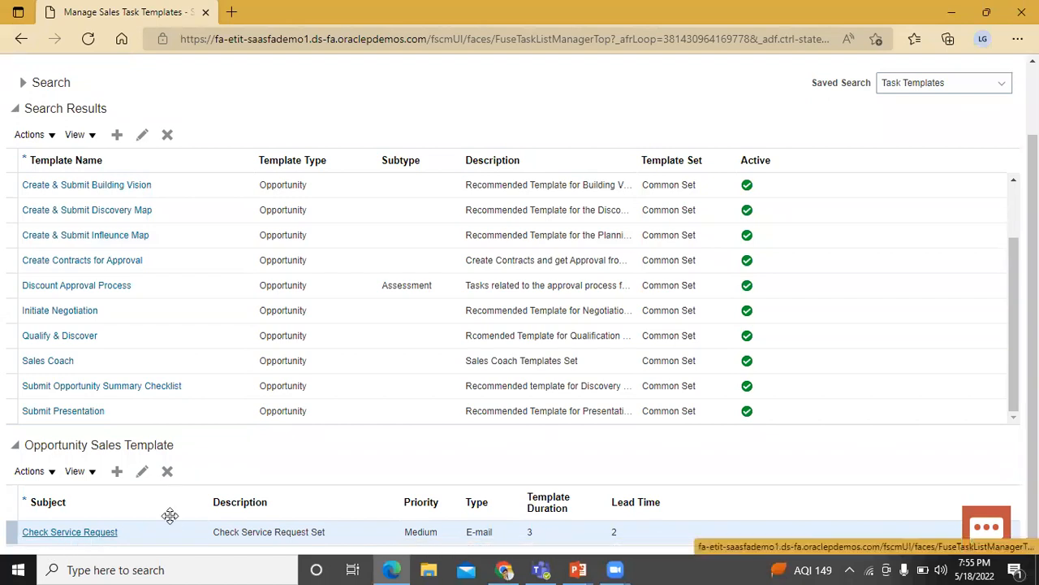
scroll(987, 342, up, 2)
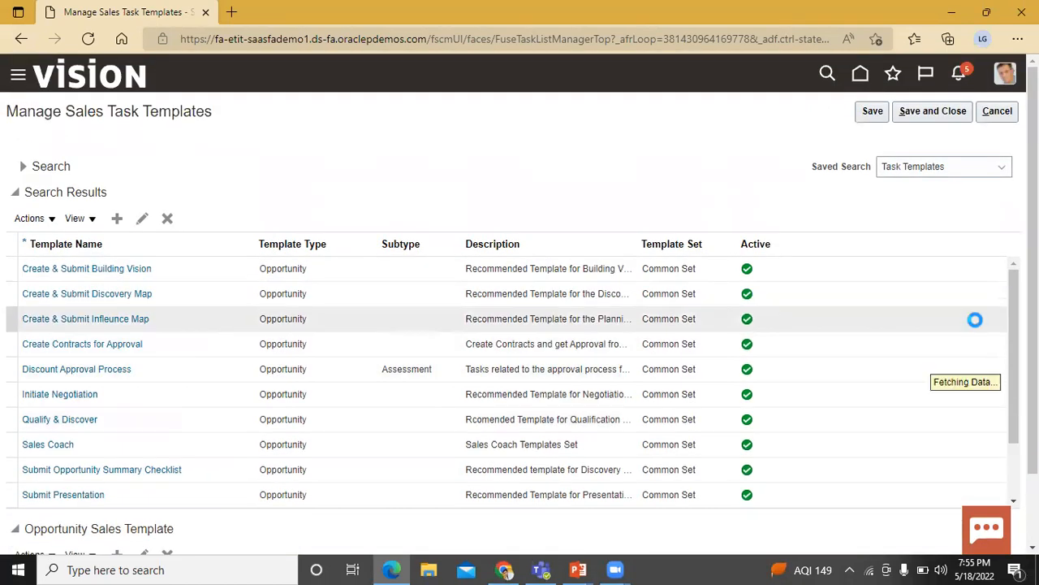
click(933, 114)
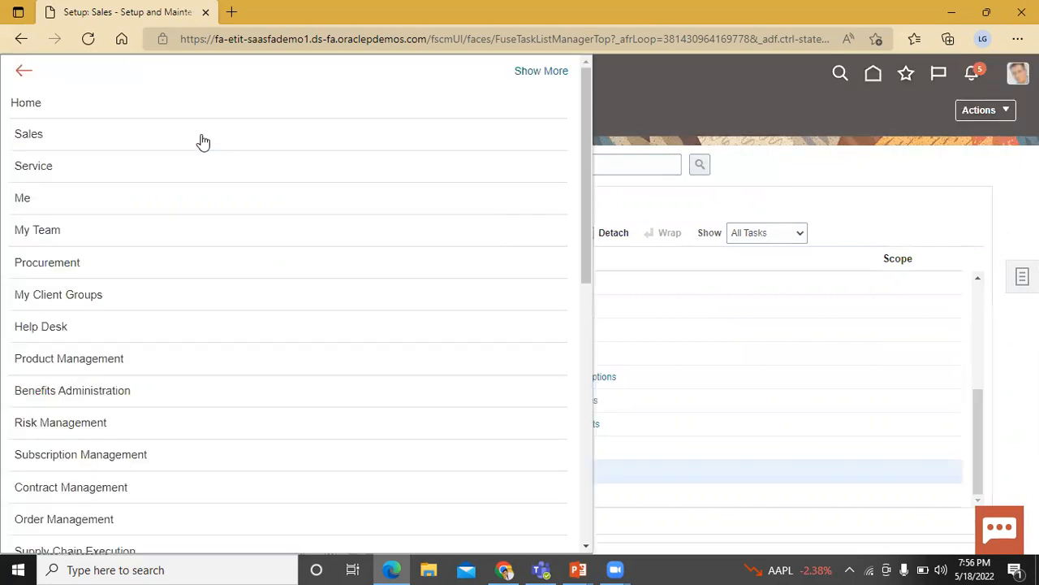
Step: Go to the Sales opportunities and create an opportunity named "BISP", saving and closing it
click(141, 140)
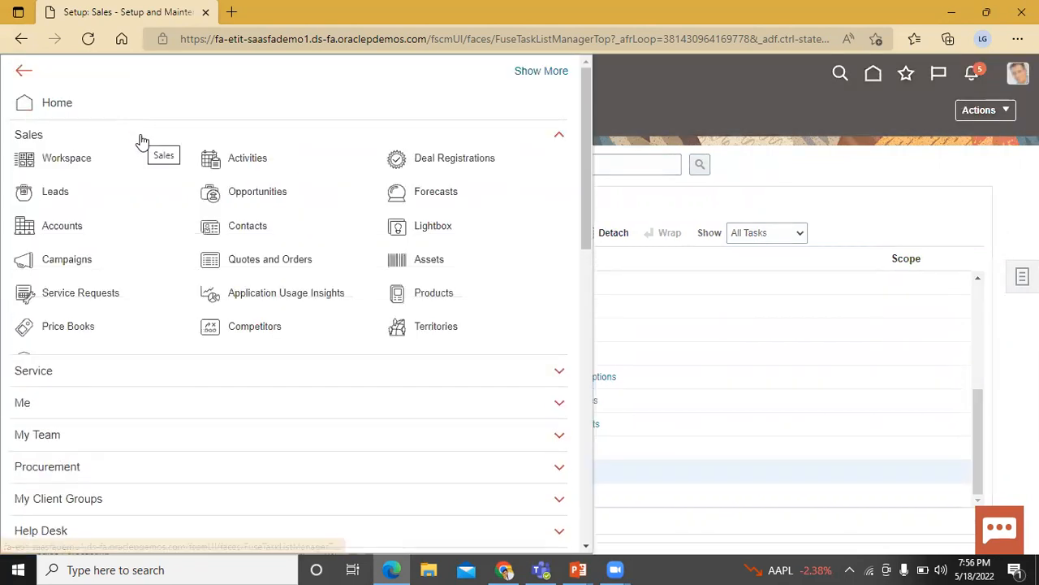
click(248, 195)
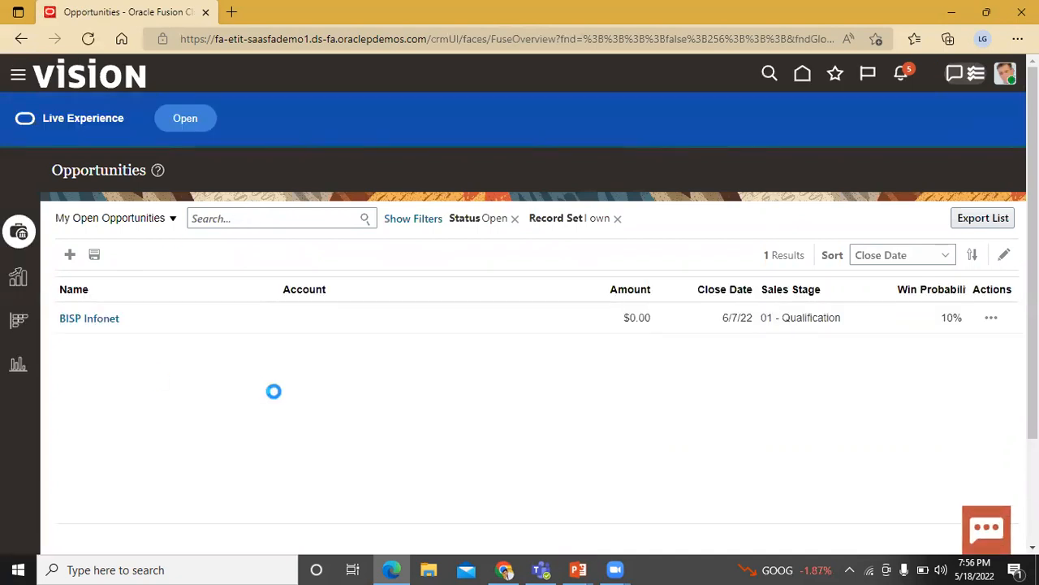
click(71, 256)
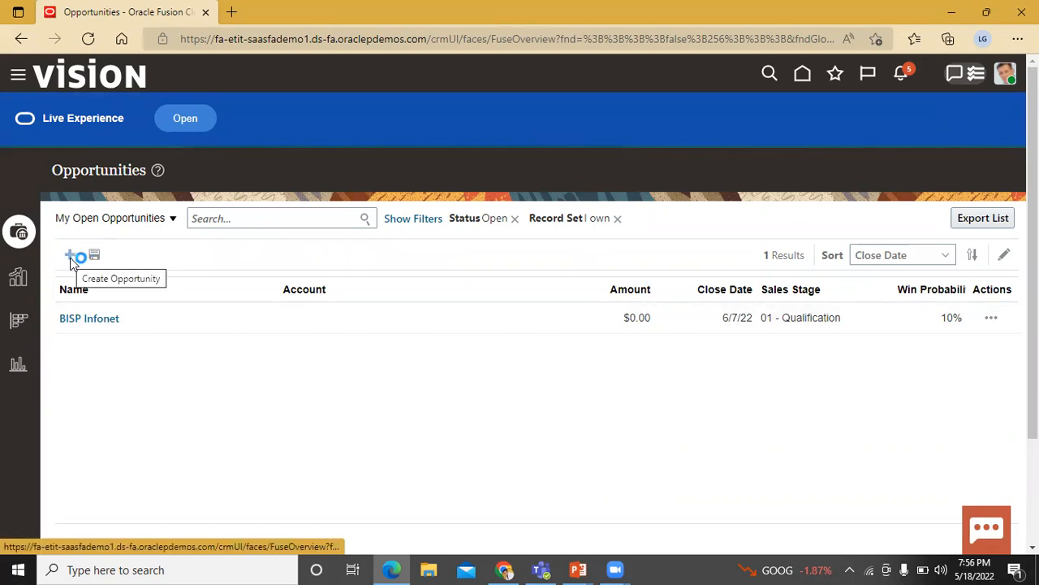
click(250, 230)
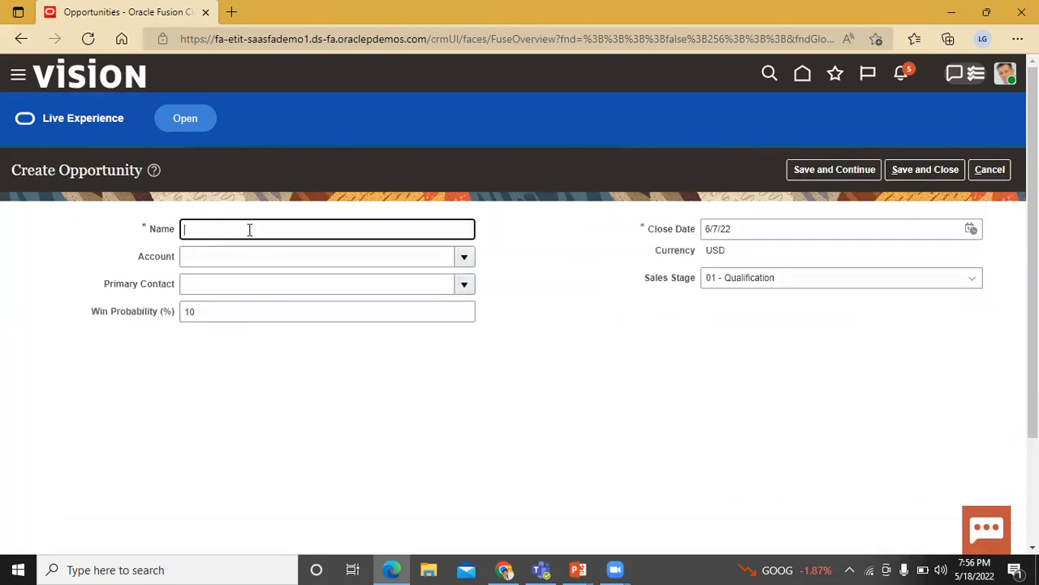
text(BISF)
click(915, 170)
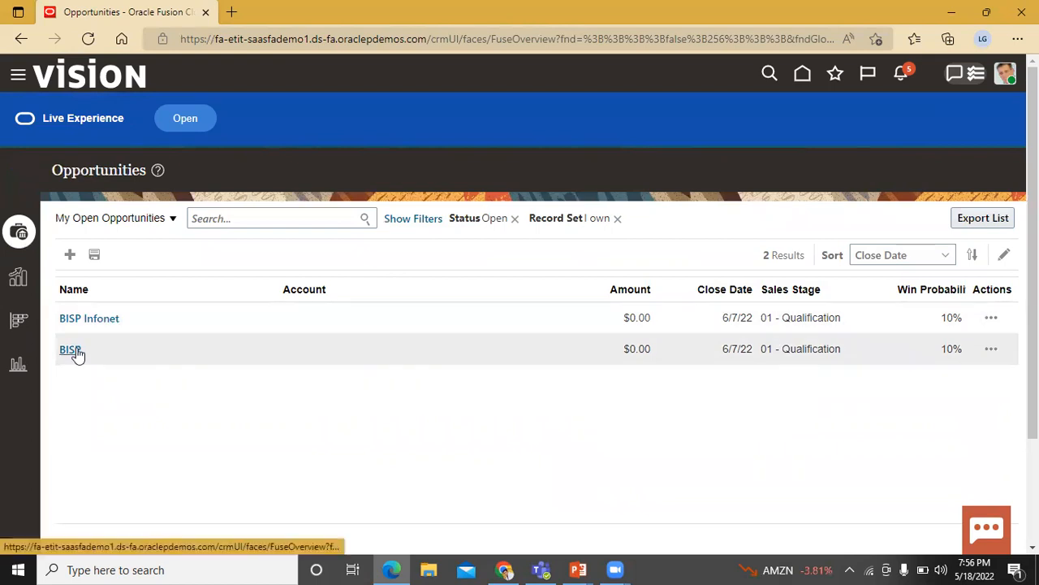
Step: Create tasks from the Opportunity Sales Template in the activities of the BISP opportunity and save them
click(75, 350)
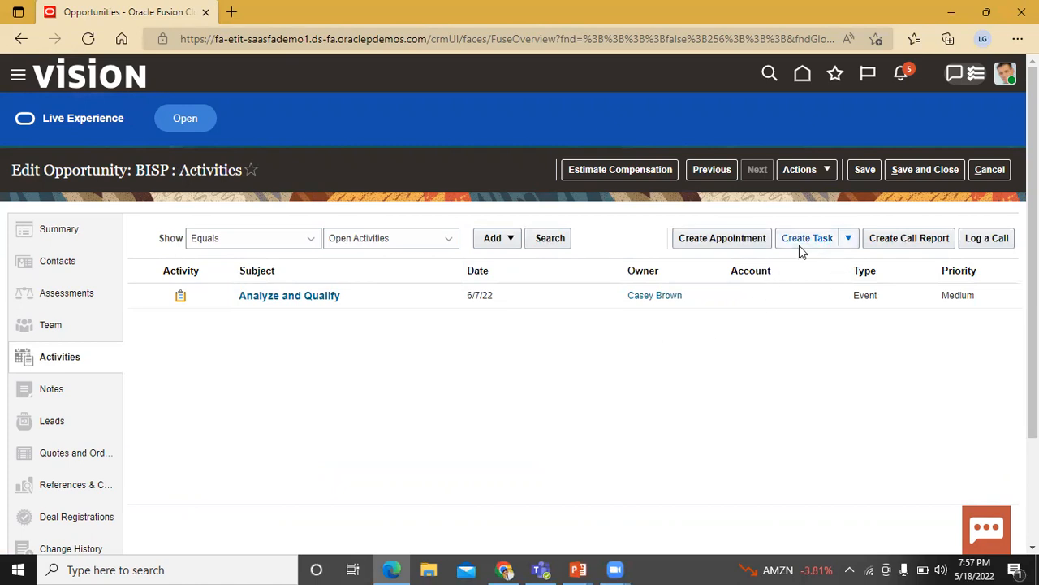
click(850, 238)
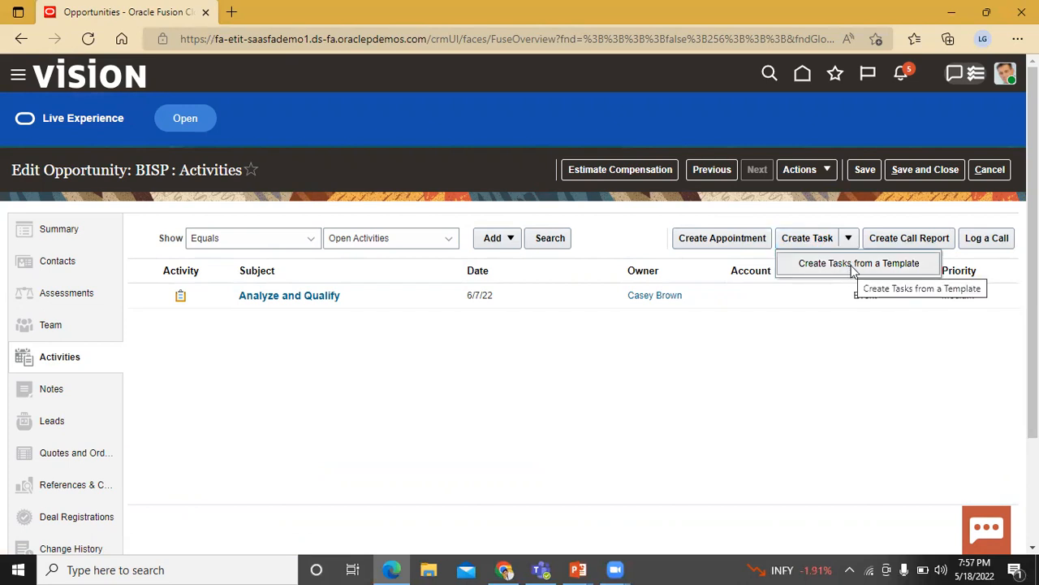
click(851, 267)
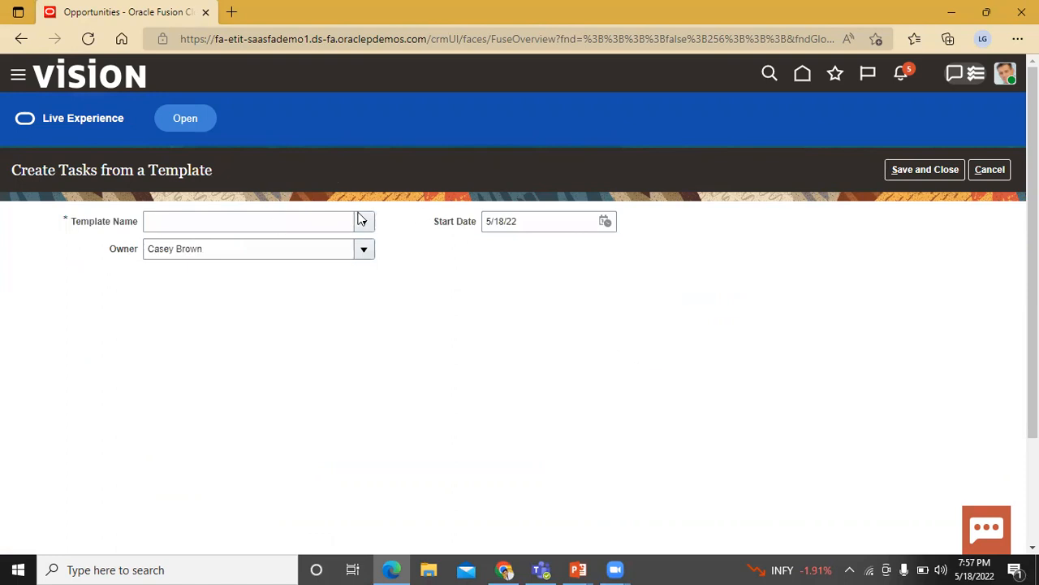
click(363, 223)
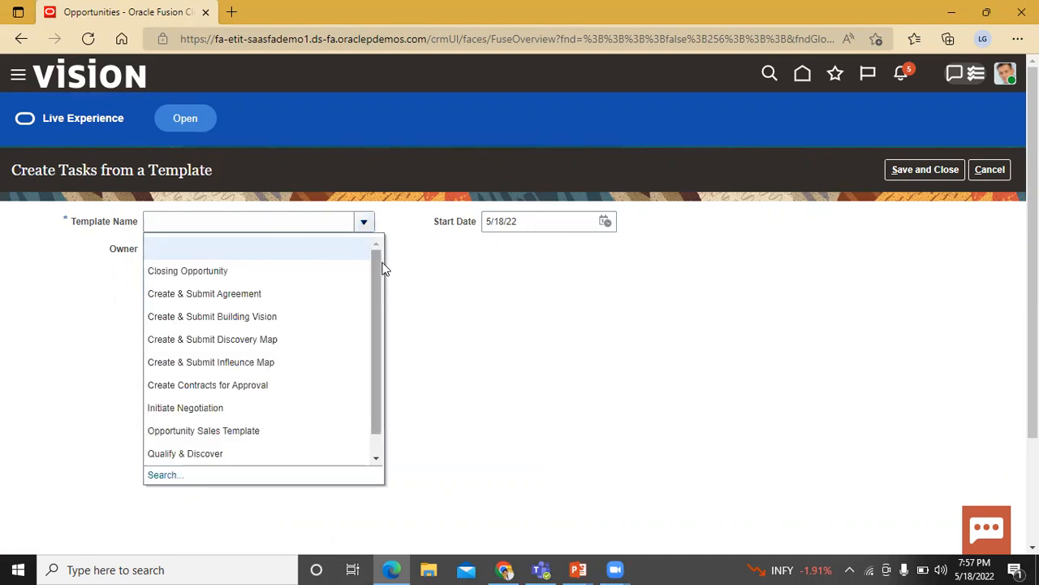
click(221, 430)
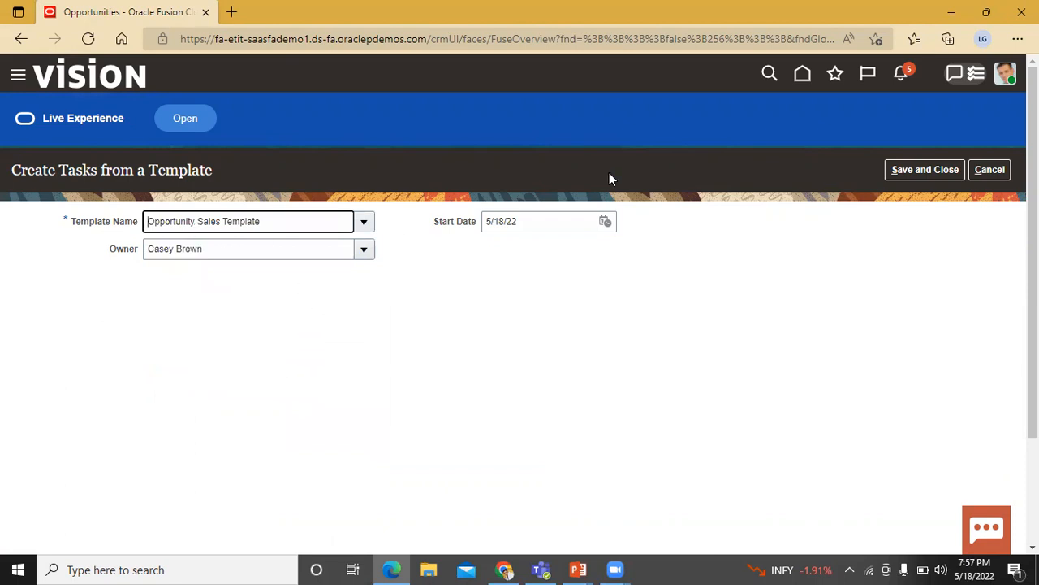
click(922, 172)
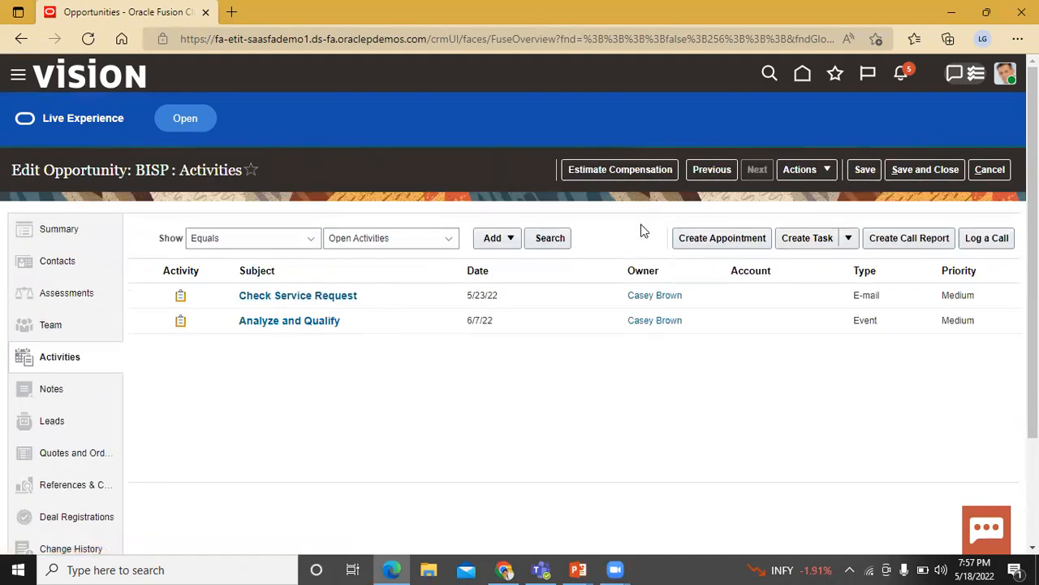
Step: Review the summary, contacts and notes of the Check Service Request task, and close it without changes
click(290, 296)
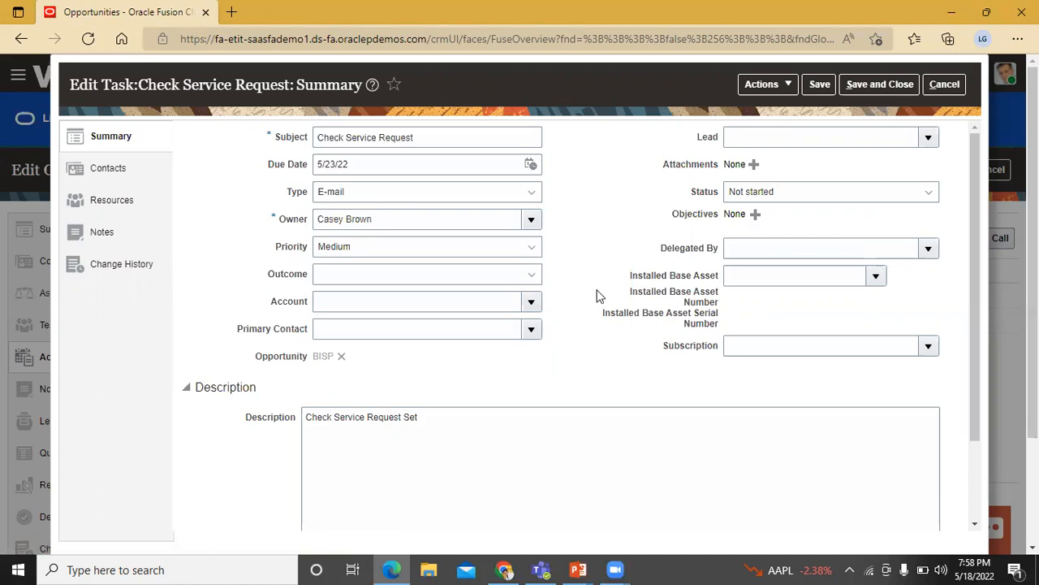
click(106, 171)
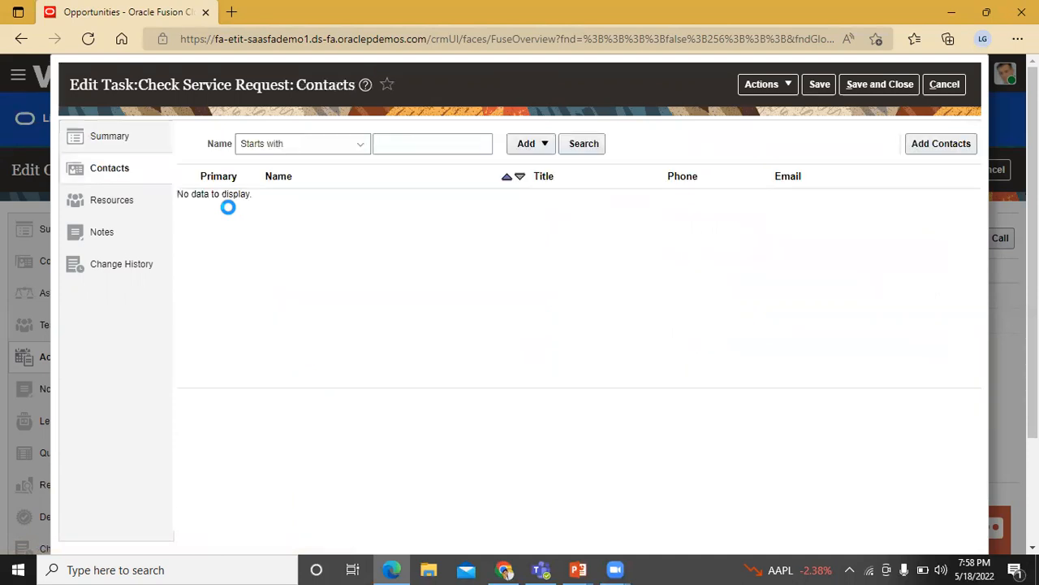
click(101, 234)
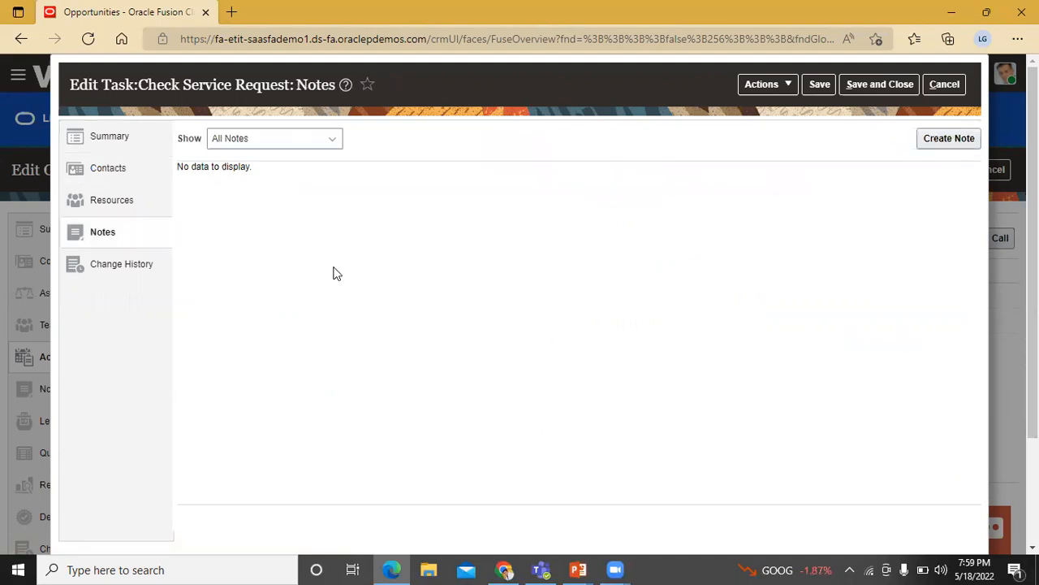
click(98, 139)
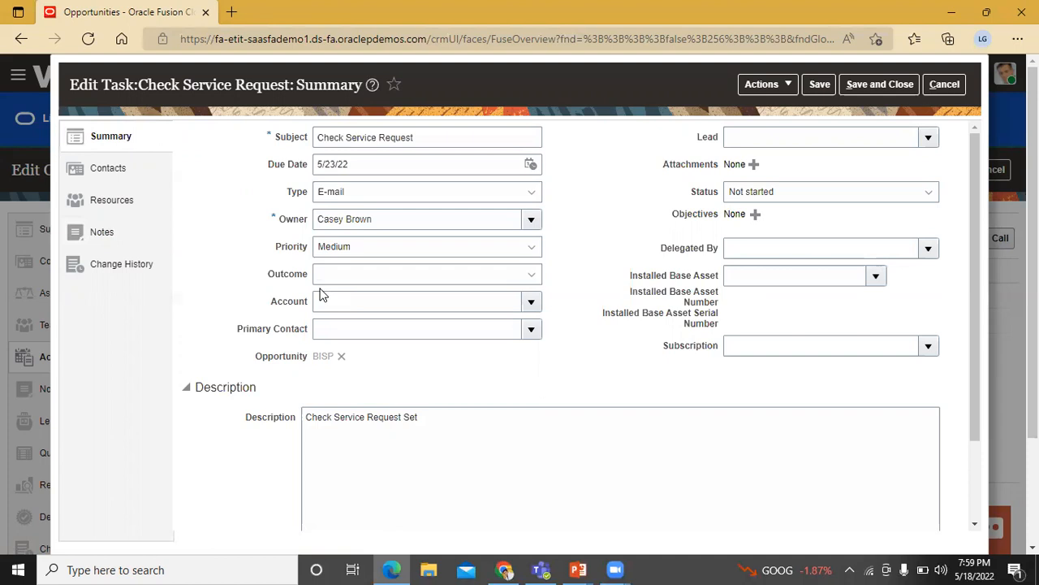
click(945, 84)
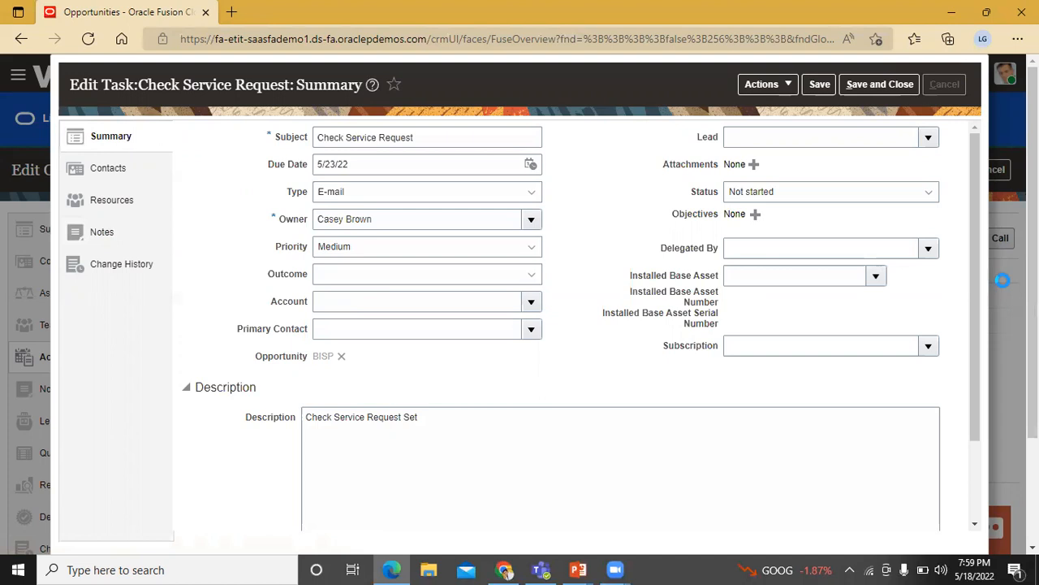